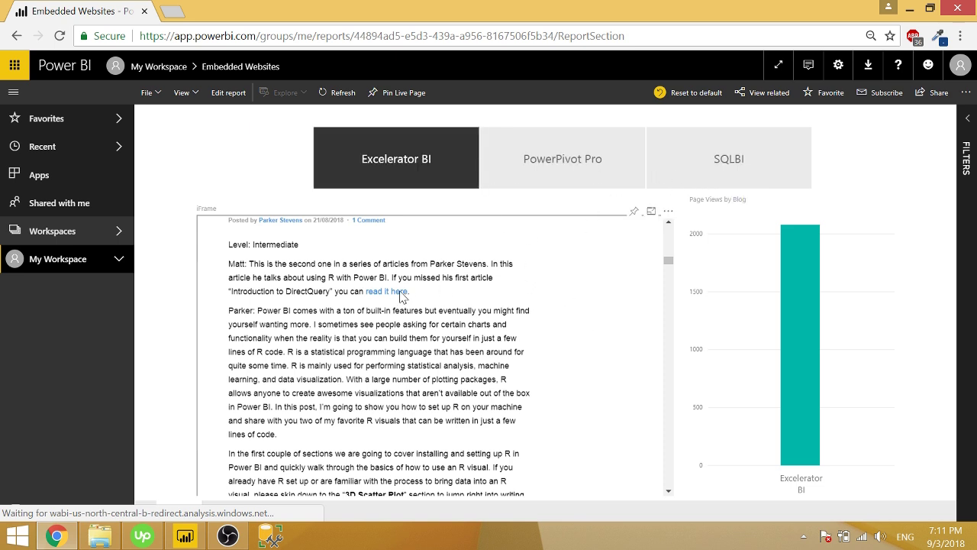
# Filter the Service report to the Excelerator BI blog using the slicer
pyautogui.scroll(4, 505, 284)
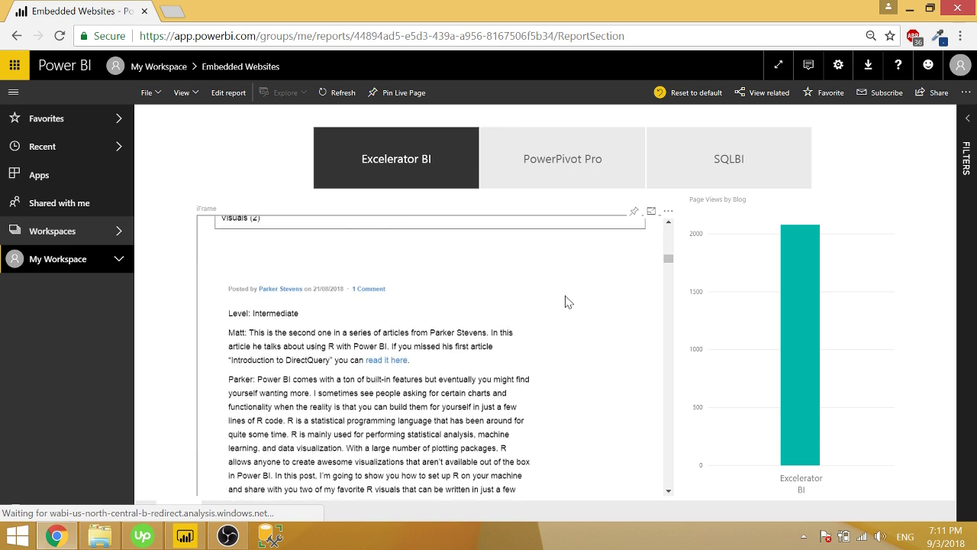
pyautogui.scroll(-2, 515, 323)
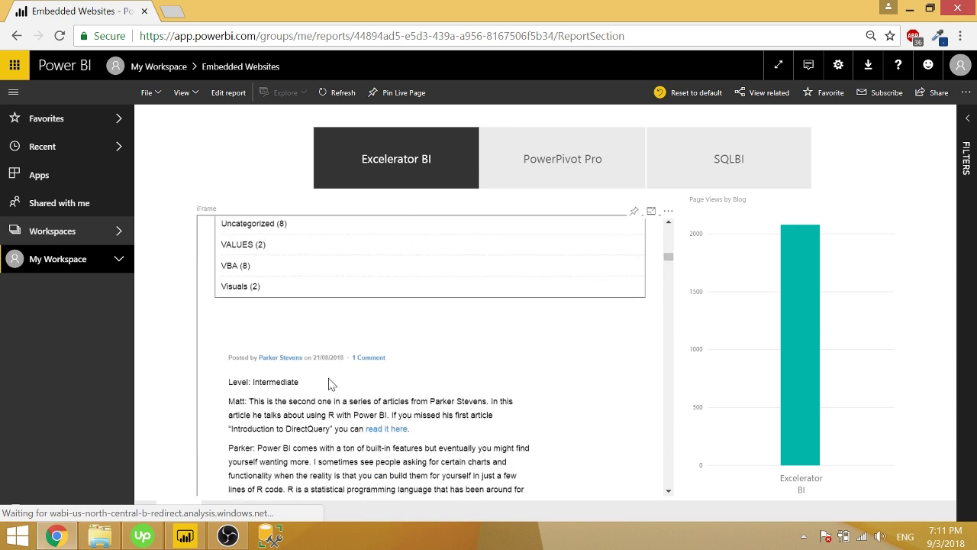
pyautogui.scroll(-1, 333, 385)
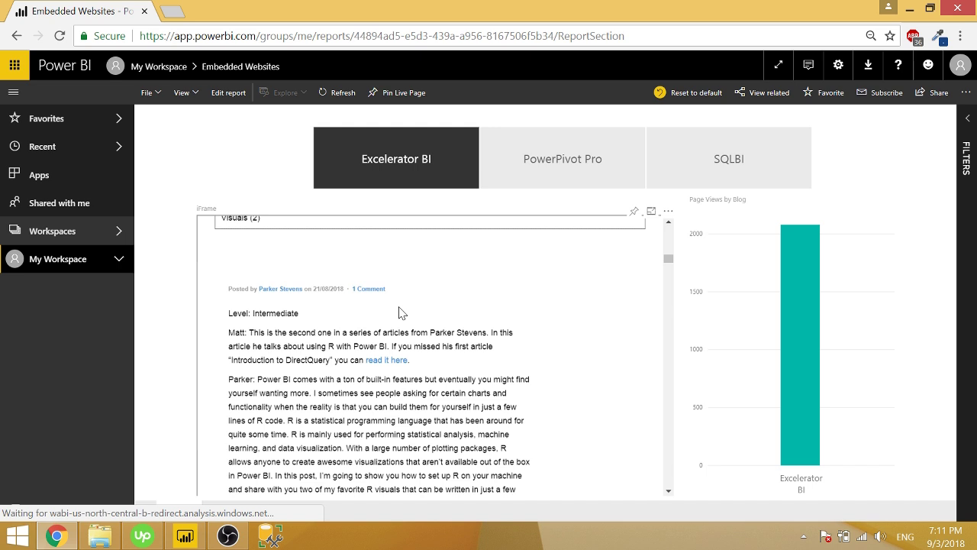
pyautogui.click(412, 177)
pyautogui.scroll(-2, 628, 328)
pyautogui.scroll(1, 608, 320)
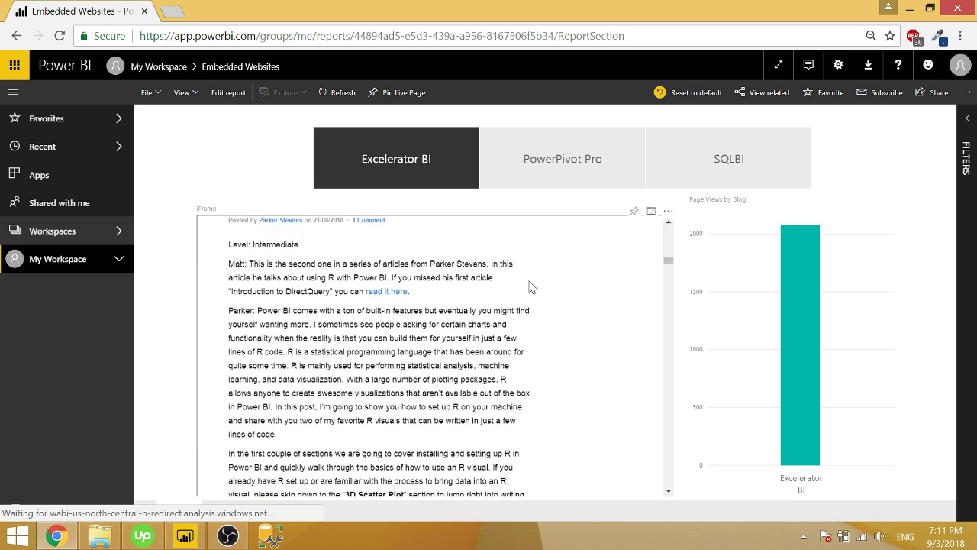
# Try the PowerPivot Pro and SQLBI slicer filters, then cross-filter via the SQLBI and PowerPivot Pro bars
pyautogui.click(616, 170)
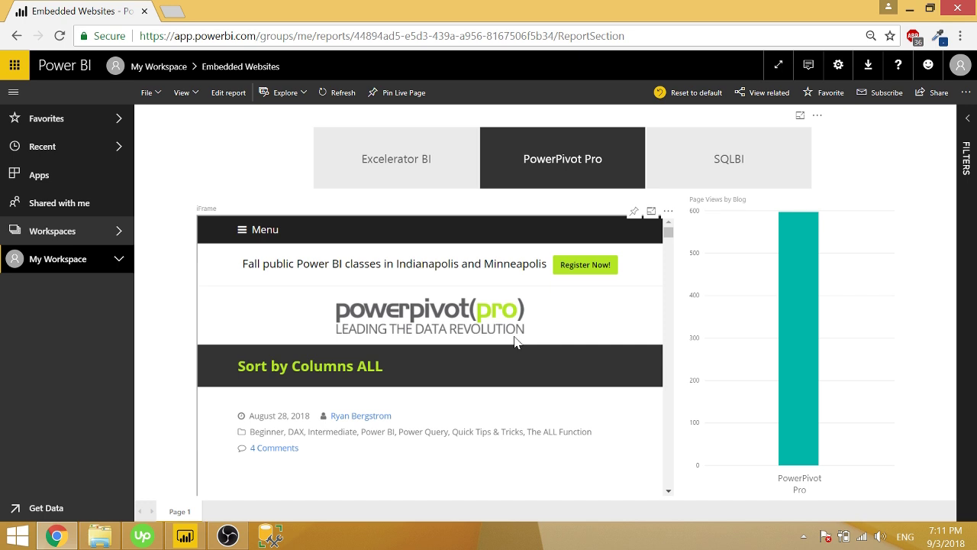
pyautogui.click(763, 179)
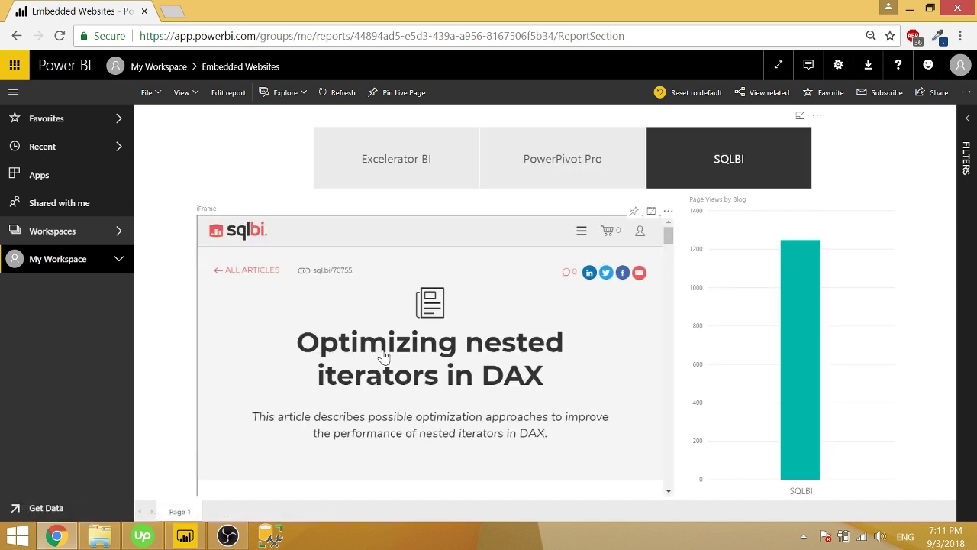
pyautogui.click(725, 160)
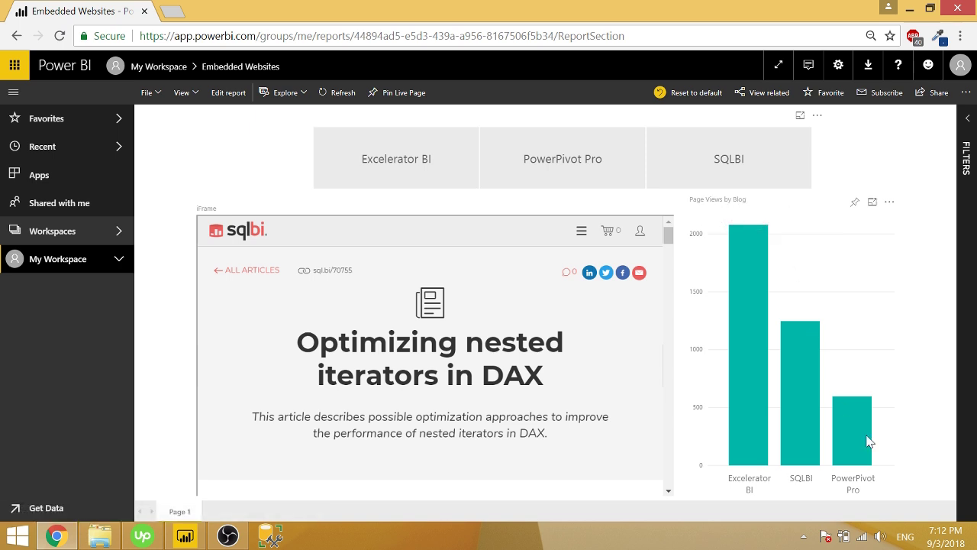
pyautogui.click(793, 387)
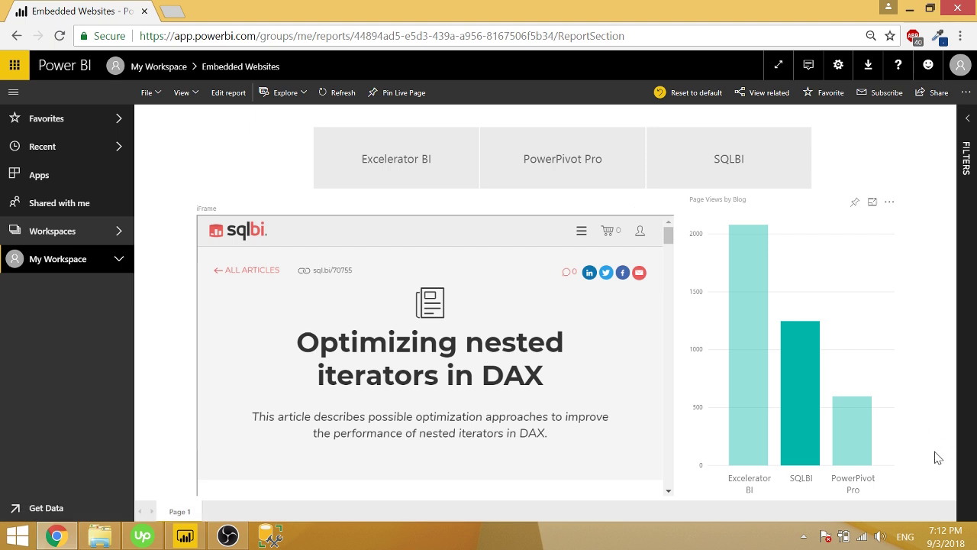
pyautogui.click(859, 446)
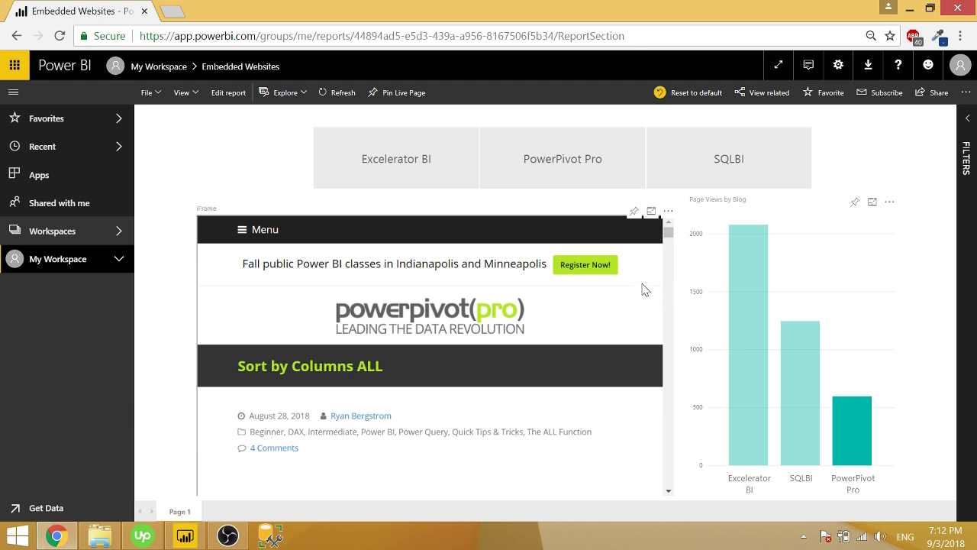
pyautogui.click(651, 212)
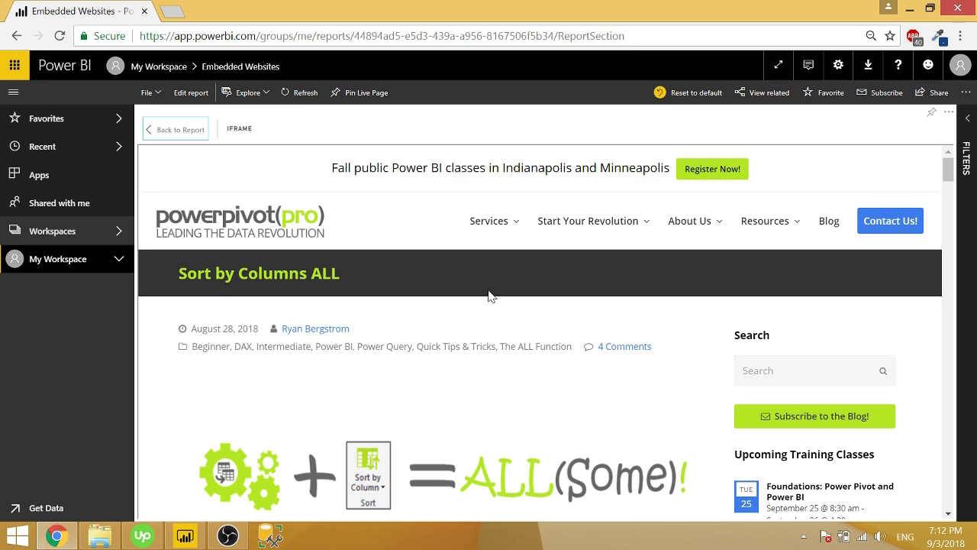
pyautogui.scroll(-2, 496, 305)
pyautogui.scroll(-4, 504, 316)
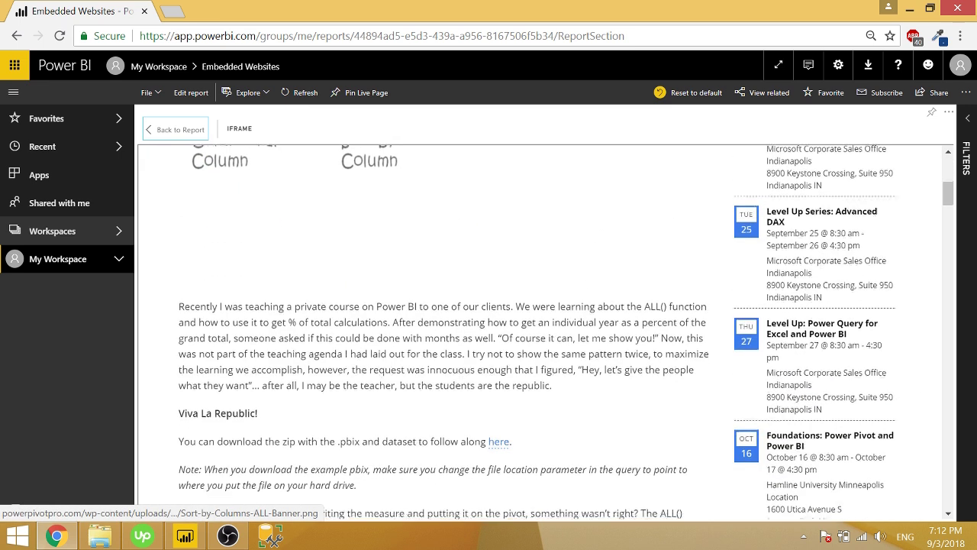
pyautogui.scroll(-10, 588, 329)
pyautogui.scroll(-2, 558, 352)
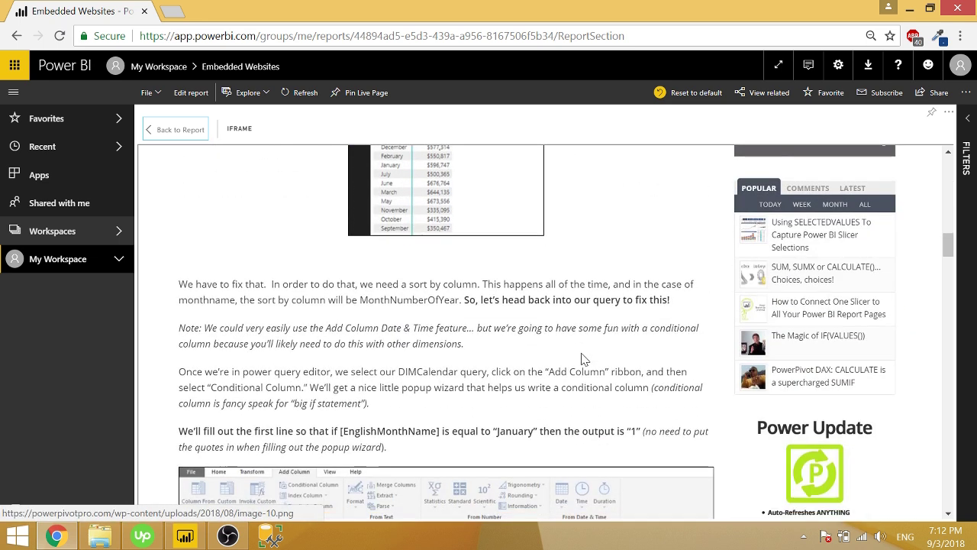
pyautogui.moveTo(551, 388); pyautogui.dragTo(381, 371)
pyautogui.click(493, 362)
pyautogui.scroll(-4, 585, 366)
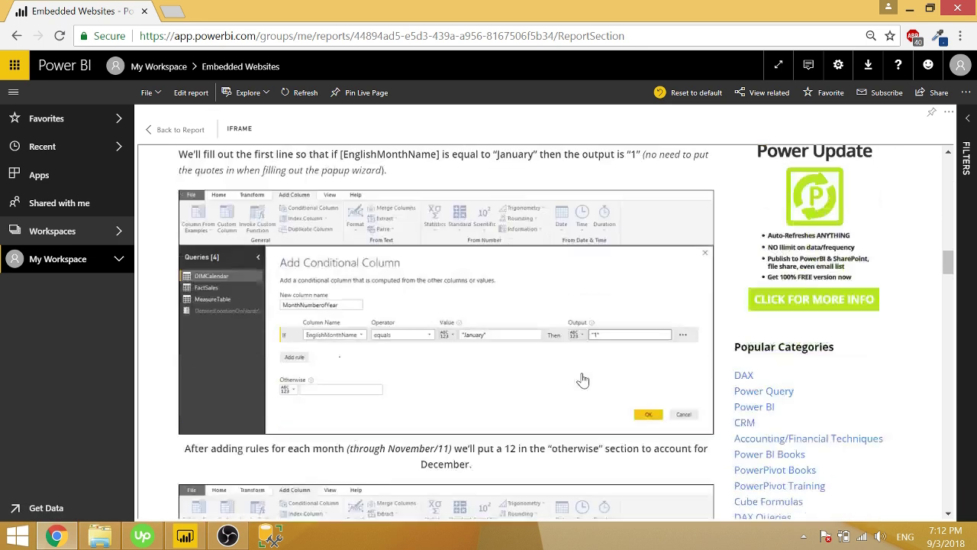
pyautogui.scroll(-1, 583, 379)
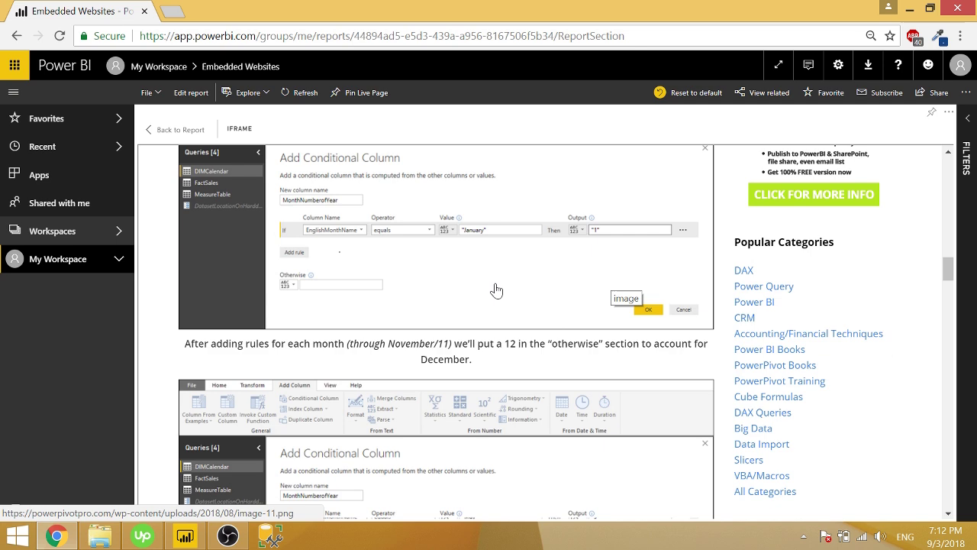
pyautogui.scroll(-5, 496, 290)
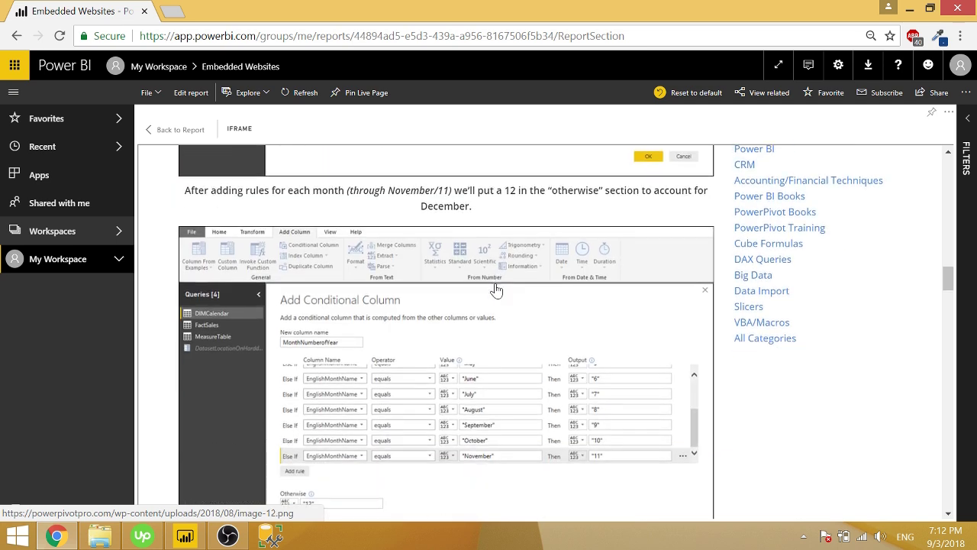
pyautogui.scroll(20, 496, 290)
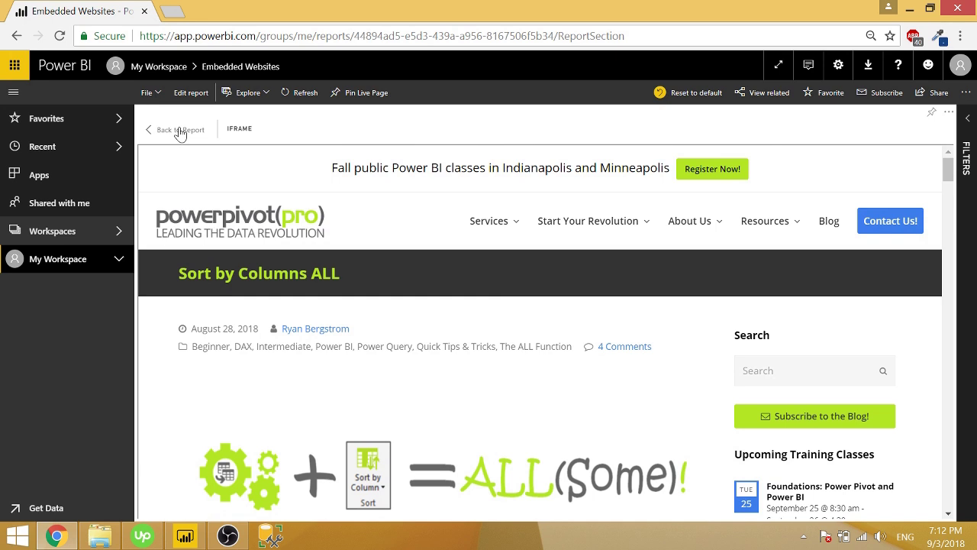
pyautogui.click(180, 131)
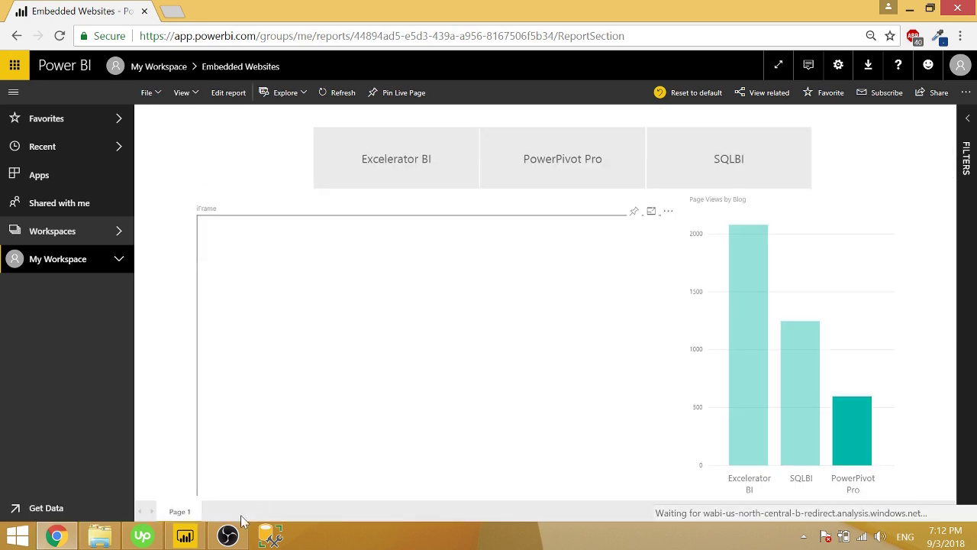
# Switch to Power BI Desktop and view the Websites table in Data view
pyautogui.click(196, 539)
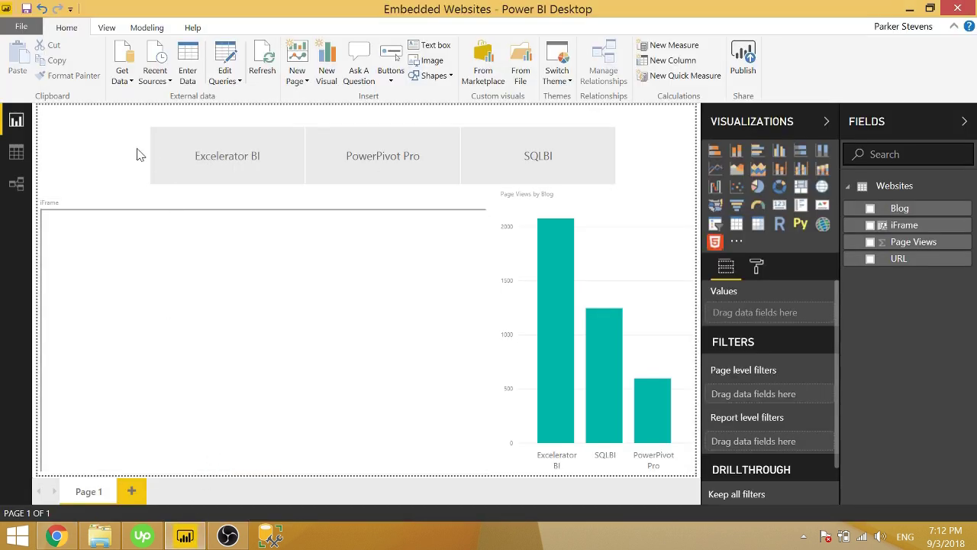
pyautogui.click(16, 152)
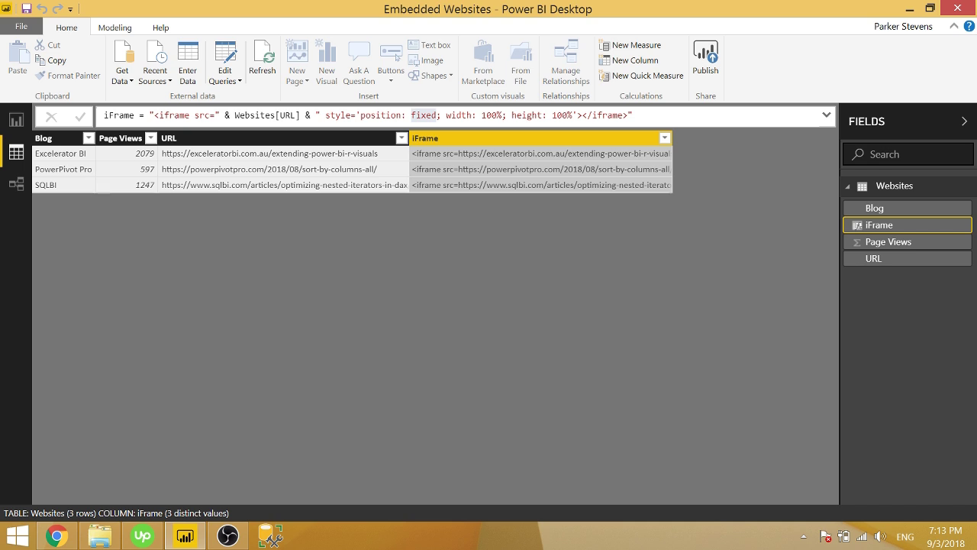
# Cancel deleting the iFrame column, then delete the broken embedded web page visual
pyautogui.rightClick(875, 227)
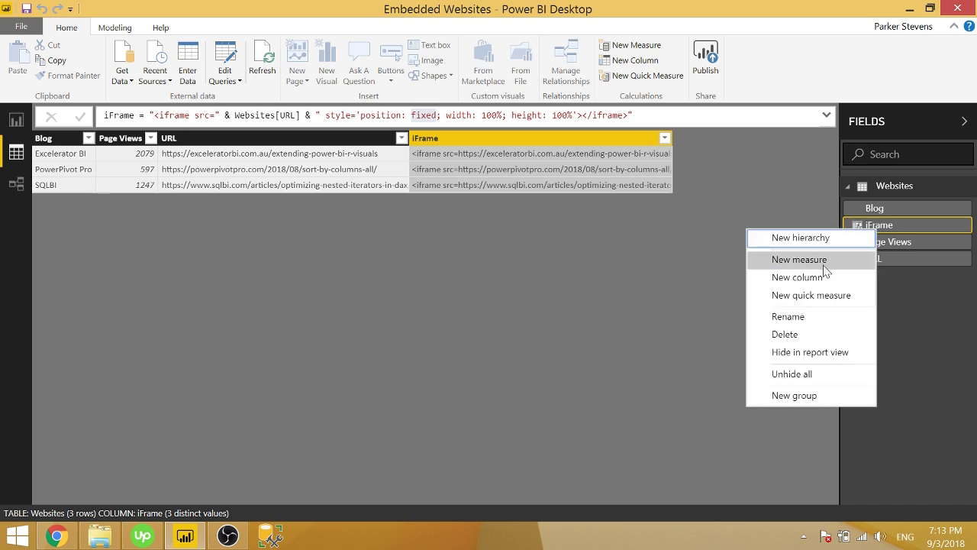
pyautogui.click(771, 334)
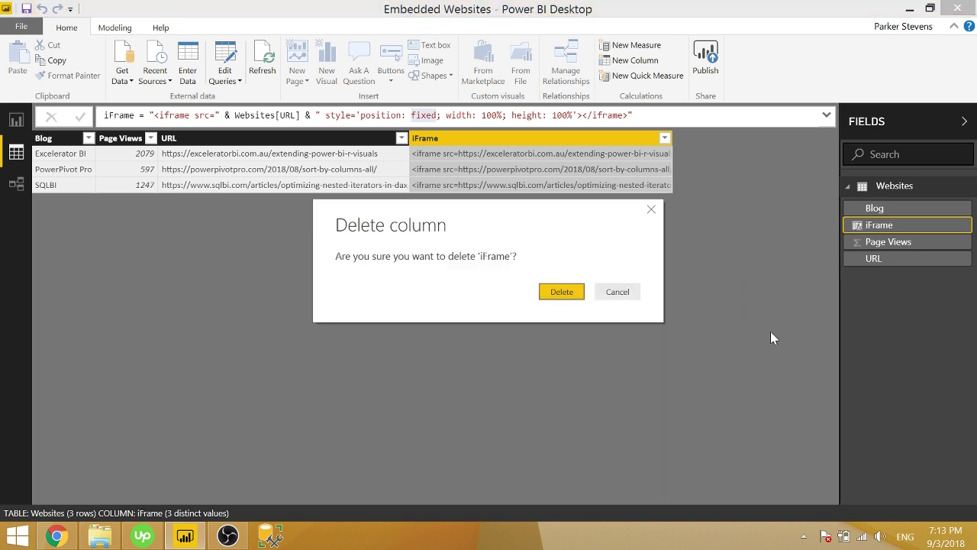
pyautogui.click(562, 292)
pyautogui.click(16, 120)
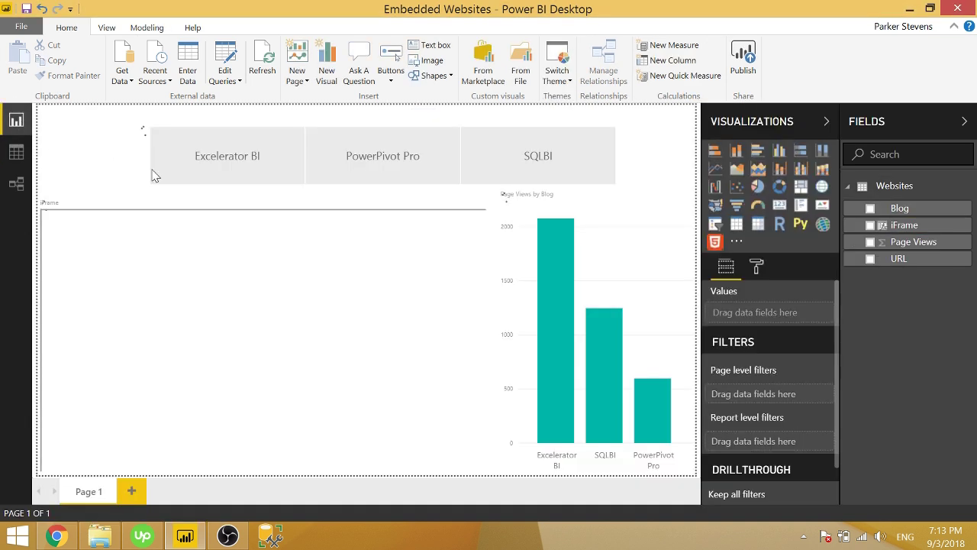
pyautogui.click(320, 231)
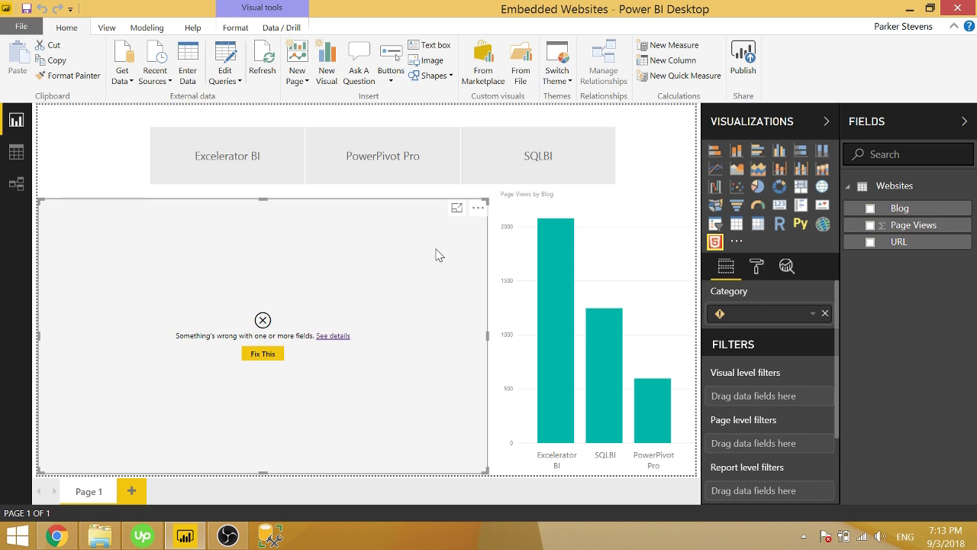
pyautogui.press('Delete')
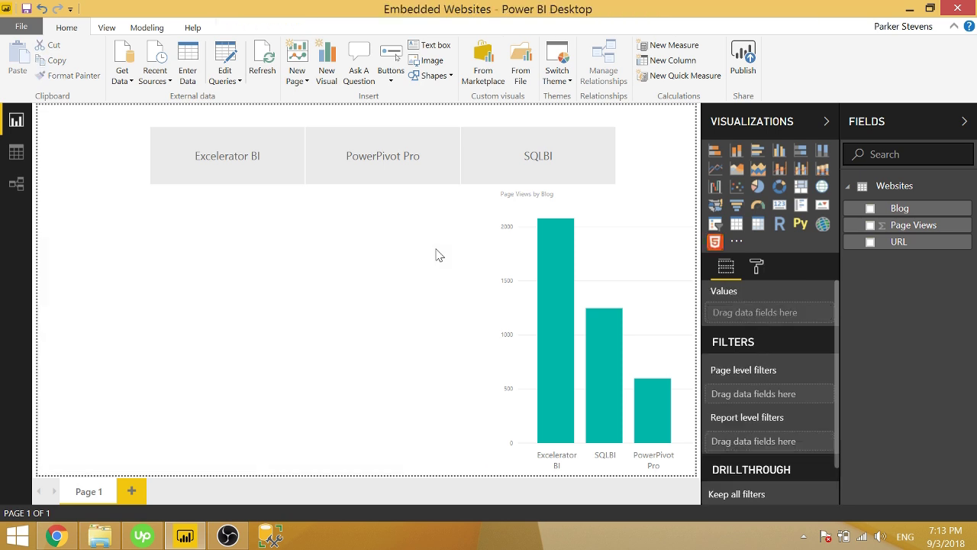
# Delete the HTML custom visual from the report
pyautogui.rightClick(710, 250)
pyautogui.click(756, 258)
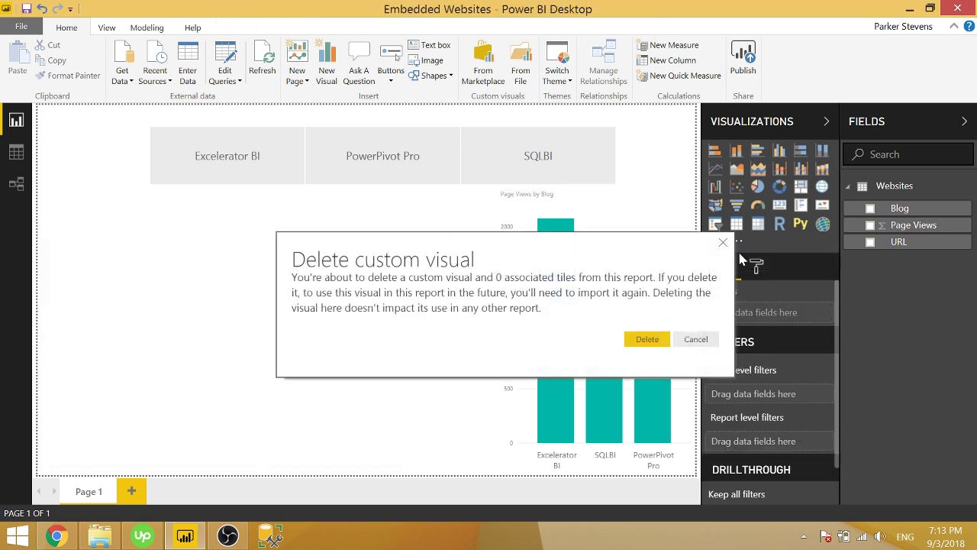
pyautogui.click(648, 340)
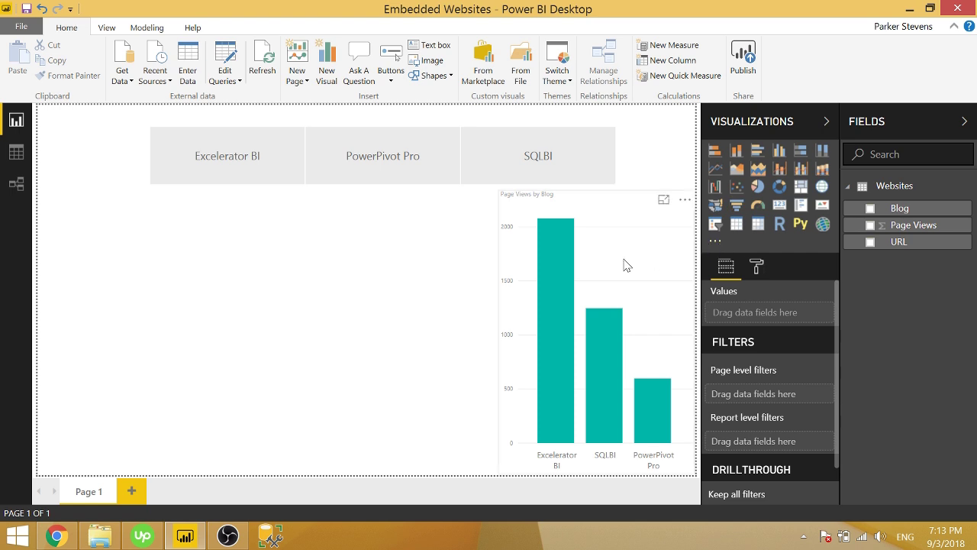
# Search the visuals marketplace for 'ht' and add the HTML Viewer visual
pyautogui.click(715, 241)
pyautogui.click(761, 282)
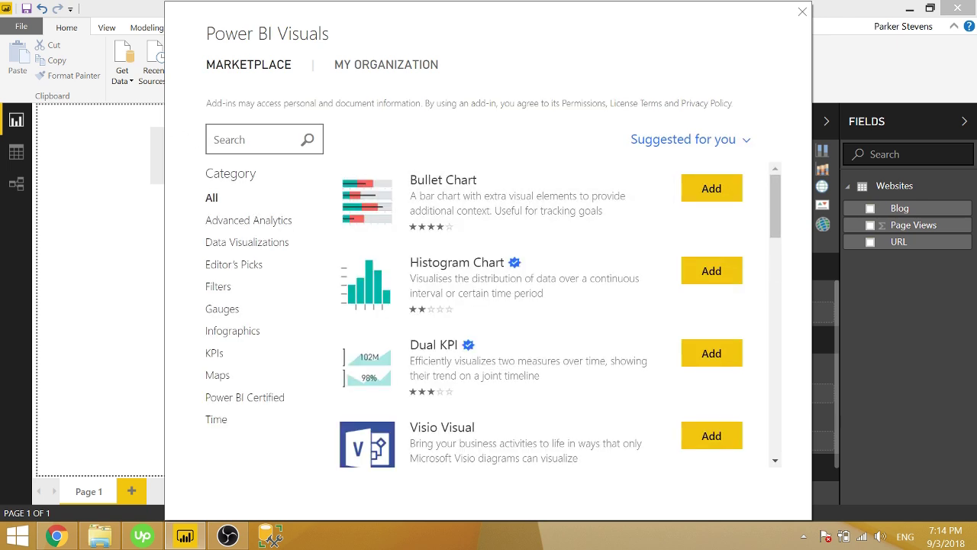
pyautogui.click(229, 140)
pyautogui.write('html')
pyautogui.press('Return')
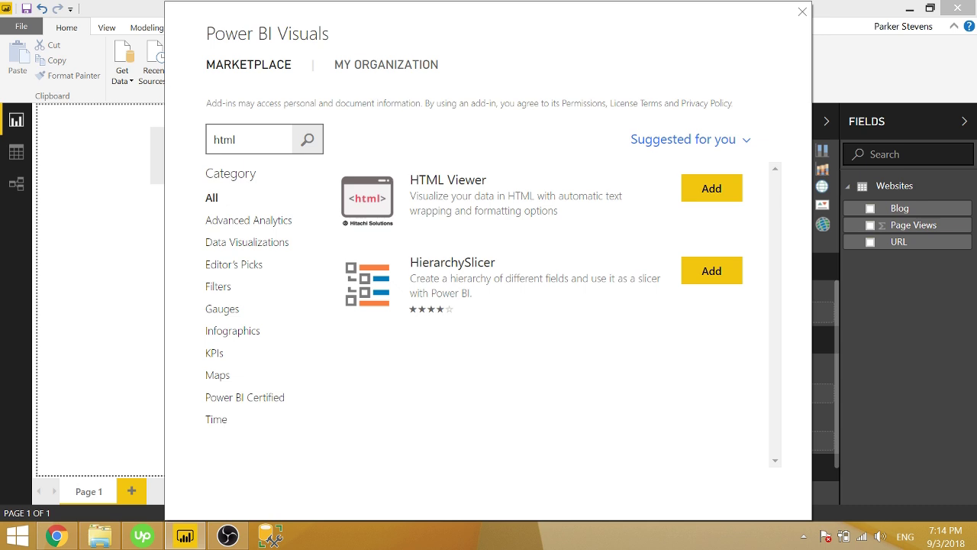
pyautogui.click(711, 188)
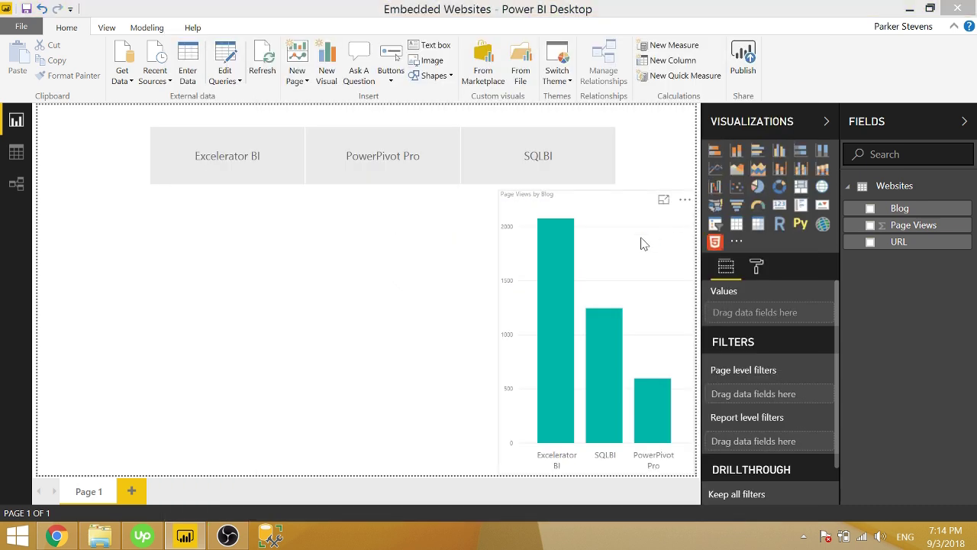
# Add an HTML Viewer visual below the slicers, stretched down to the page bottom
pyautogui.click(635, 295)
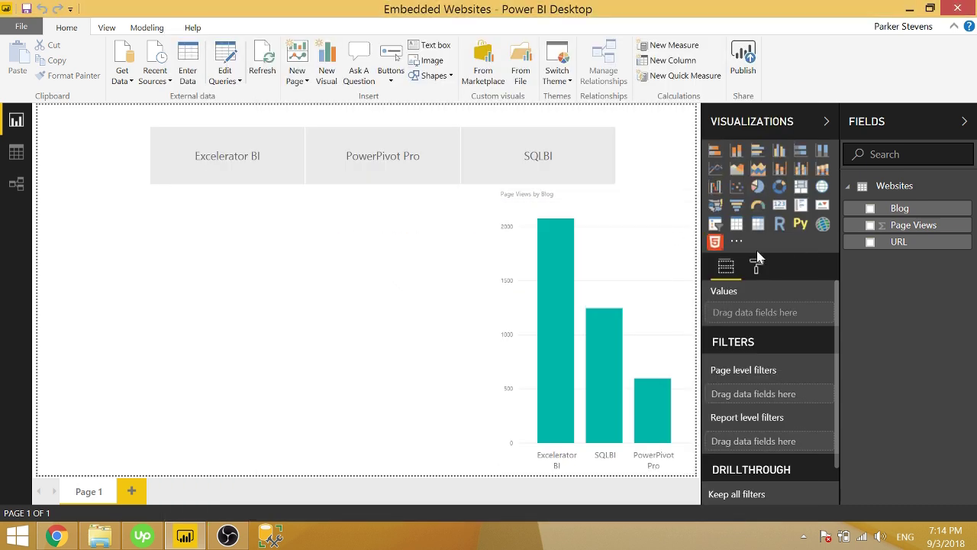
pyautogui.click(715, 241)
pyautogui.moveTo(330, 181); pyautogui.dragTo(266, 236)
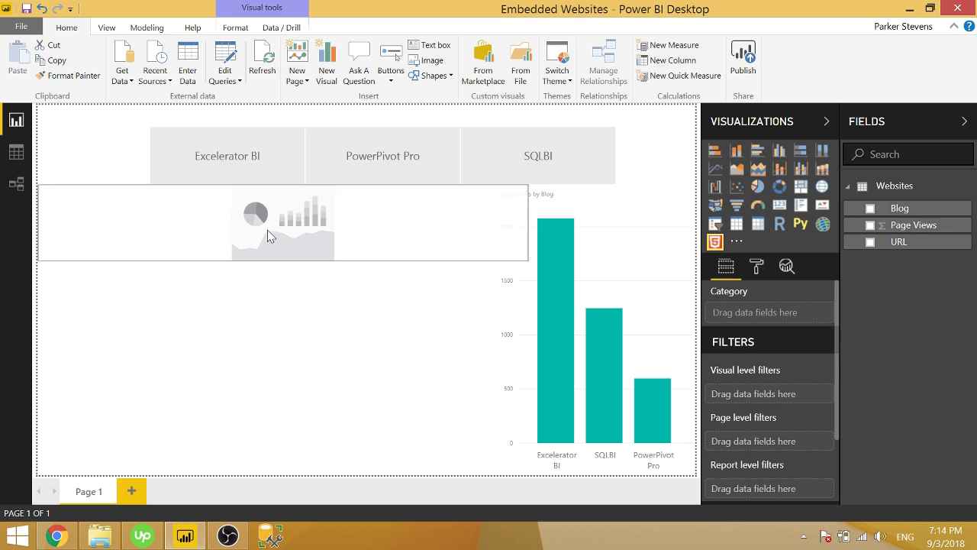
pyautogui.moveTo(281, 269); pyautogui.dragTo(284, 439)
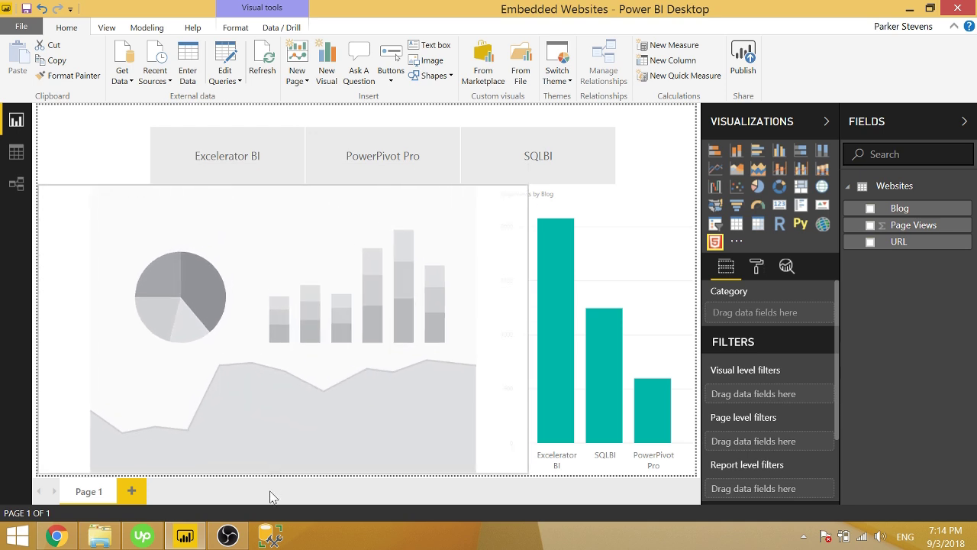
pyautogui.click(332, 281)
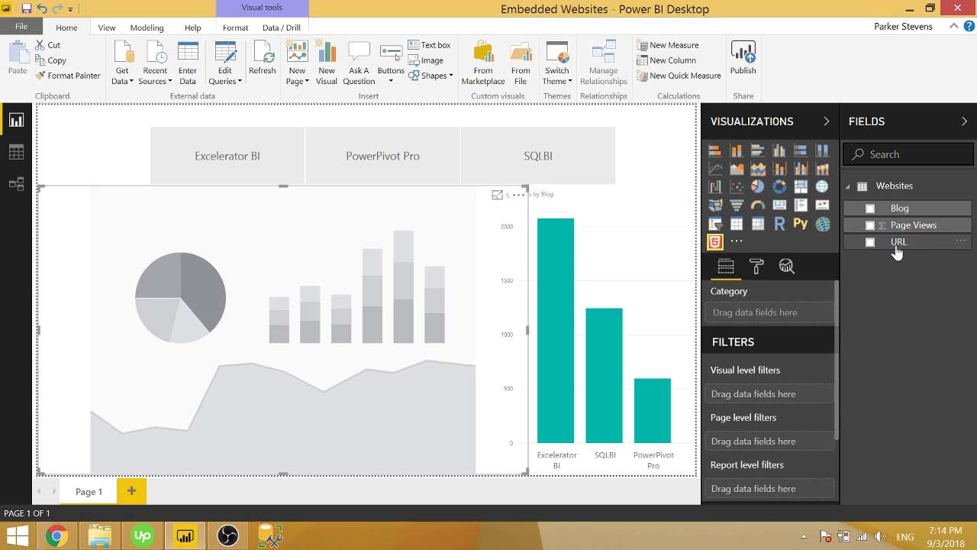
pyautogui.rightClick(895, 187)
# Start a new Websites column: HTML = "<iframe src=" & Websites[URL]
pyautogui.click(16, 152)
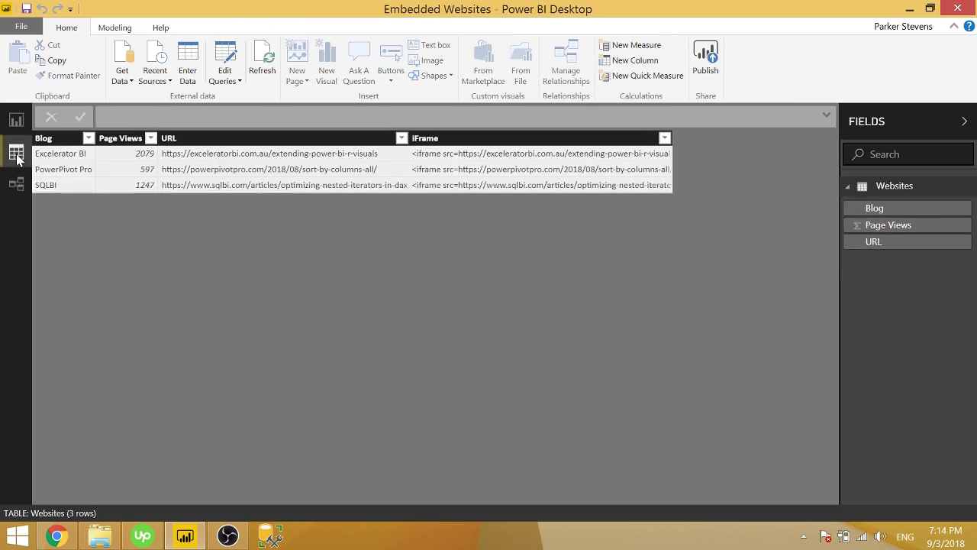
pyautogui.rightClick(890, 191)
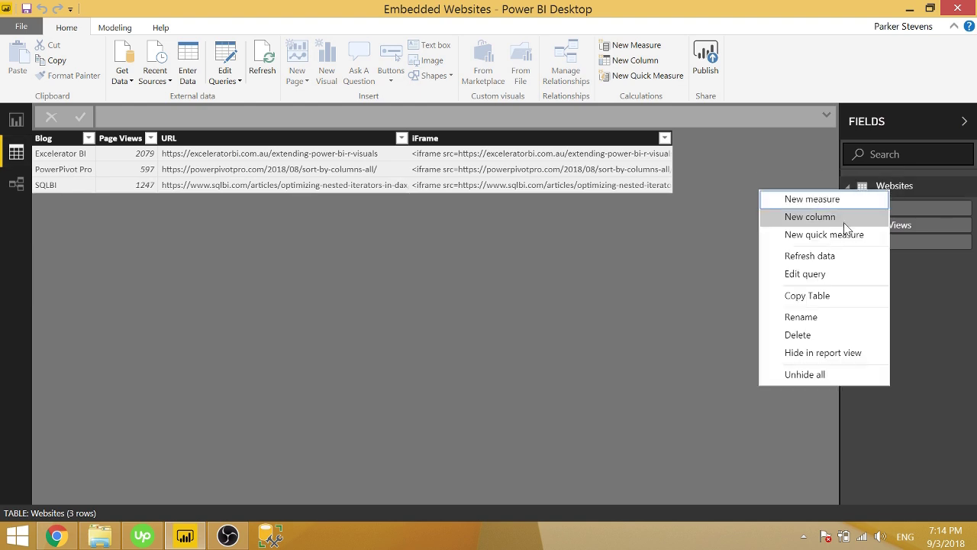
pyautogui.click(845, 217)
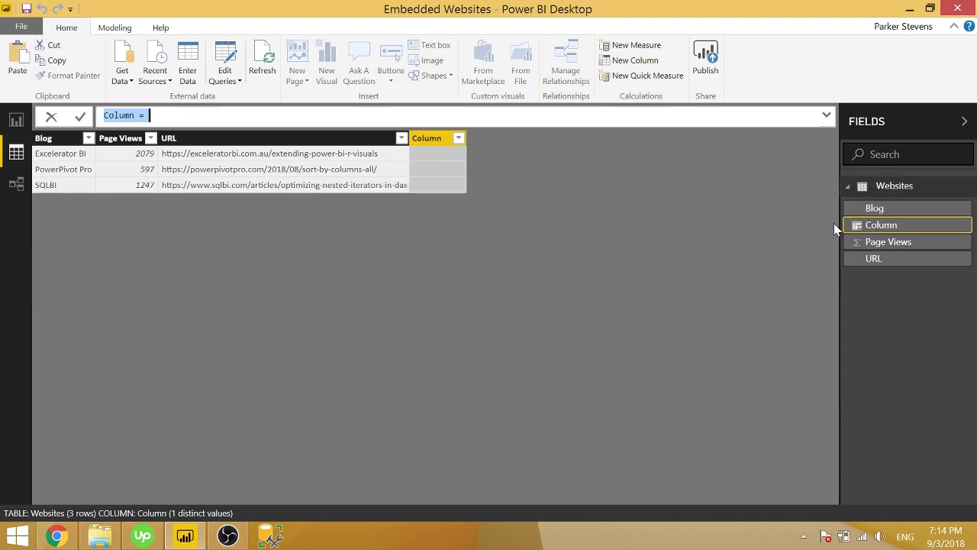
pyautogui.write('H')
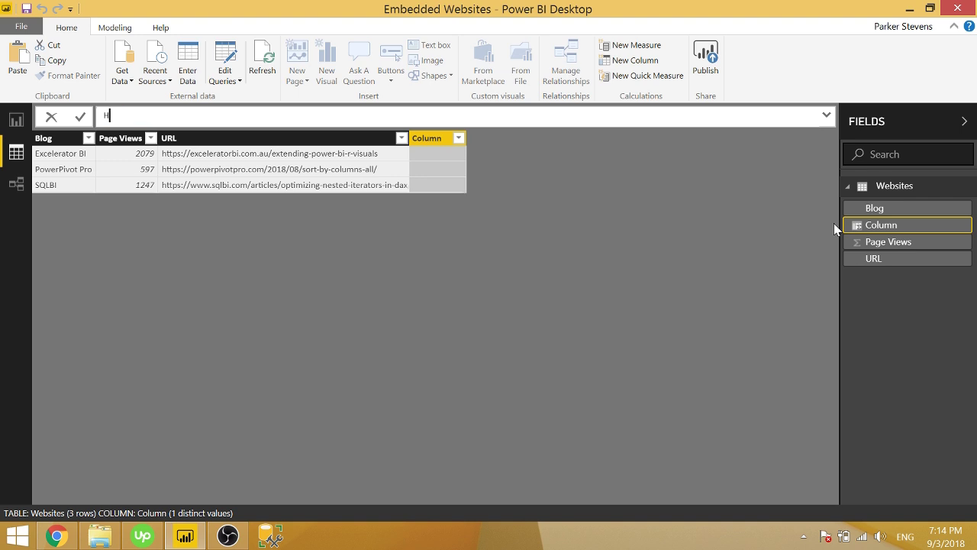
pyautogui.write('TML = "<iframe src')
pyautogui.write('=" & url')
pyautogui.press('Tab')
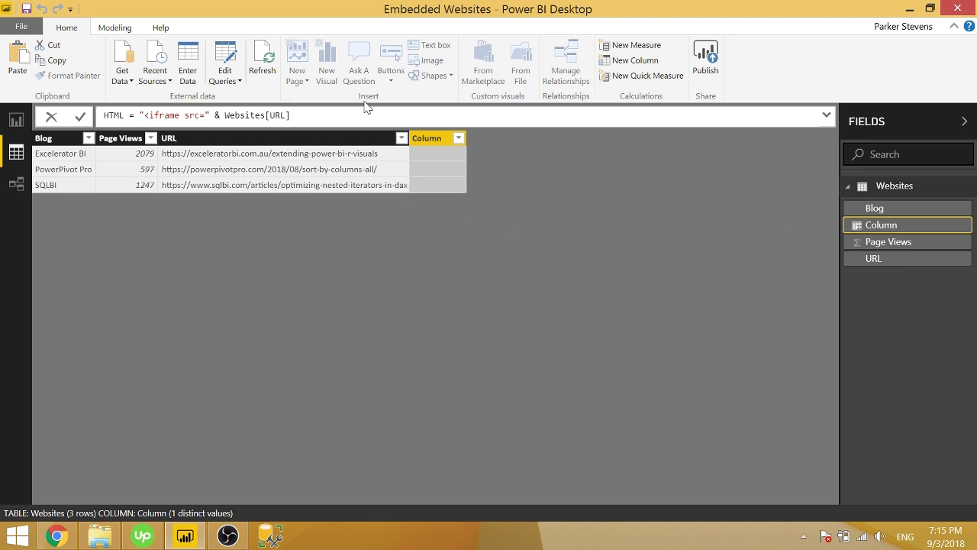
# Finish the formula with & "></iframe>", commit it, and return to Report view
pyautogui.write('& "')
pyautogui.press('BackSpace')
pyautogui.press('BackSpace')
pyautogui.write('">')
pyautogui.write('<')
pyautogui.write('/iframe')
pyautogui.write('?"')
pyautogui.press('BackSpace')
pyautogui.press('BackSpace')
pyautogui.write('>"')
pyautogui.press('Return')
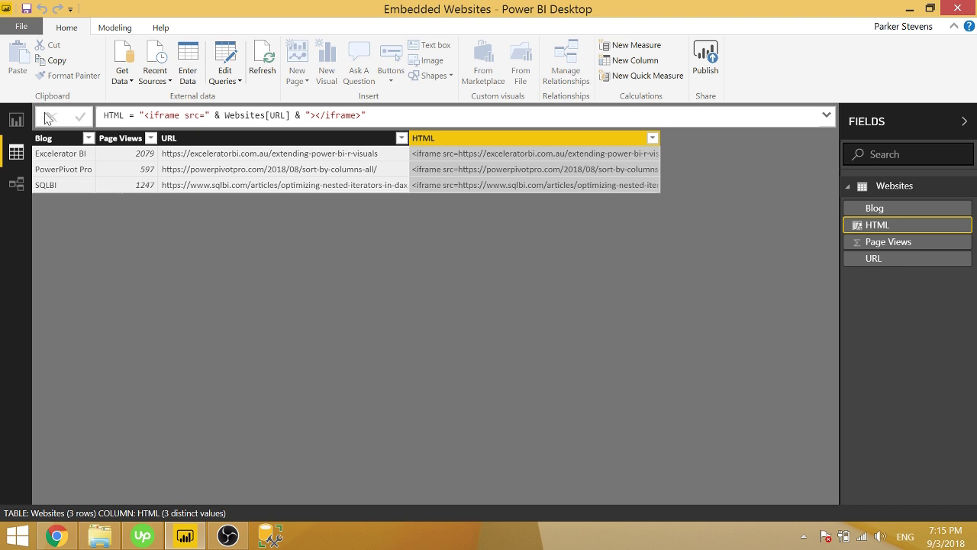
pyautogui.click(16, 120)
pyautogui.rightClick(886, 185)
# Drop the HTML column into the HTML Viewer visual and save the report
pyautogui.click(903, 268)
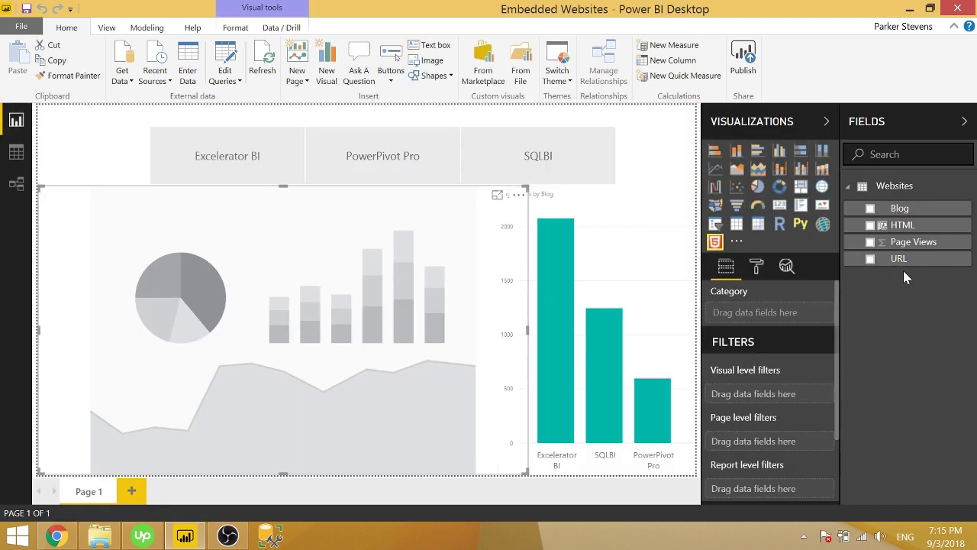
pyautogui.moveTo(903, 226); pyautogui.dragTo(287, 278)
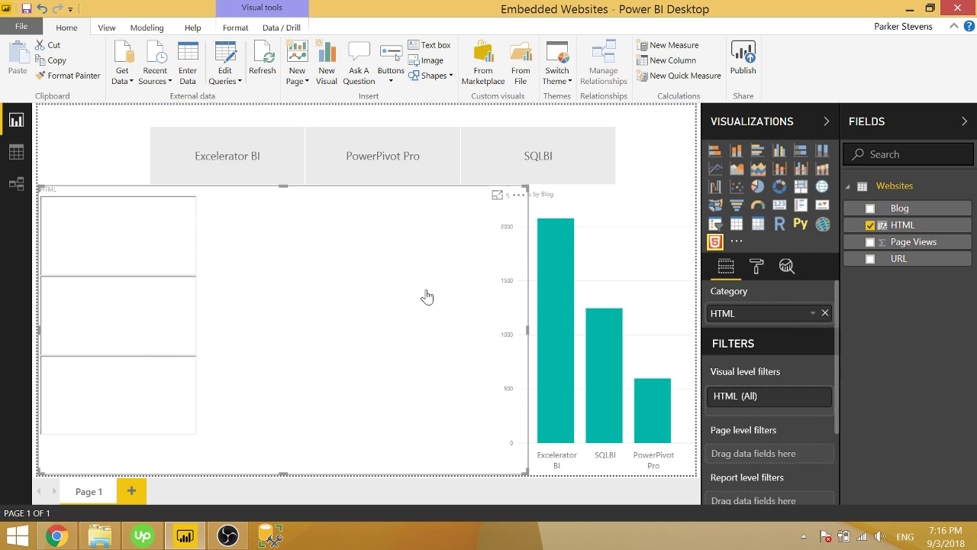
pyautogui.click(26, 9)
# Publish Embedded Websites.pbix to My Workspace, replacing the dataset, then switch to Chrome
pyautogui.click(744, 66)
pyautogui.click(629, 357)
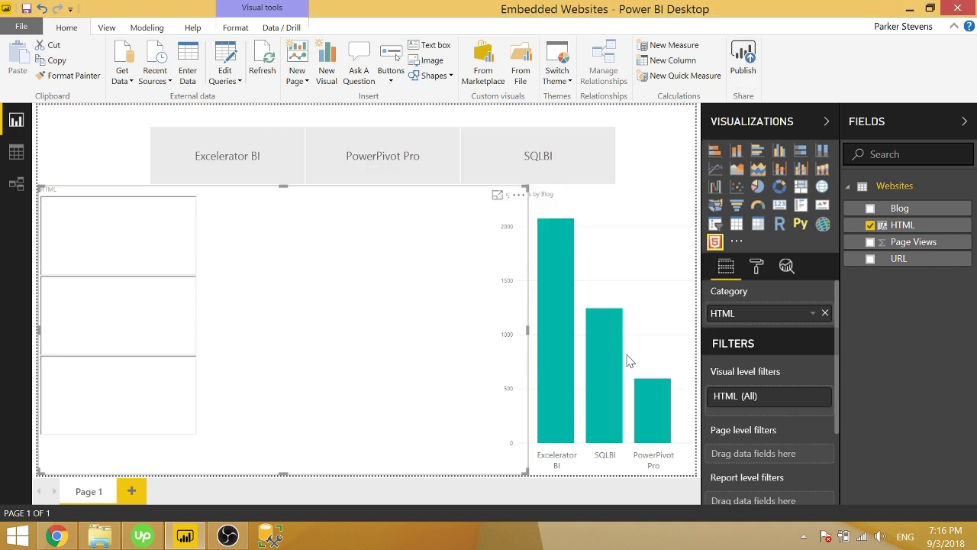
pyautogui.click(577, 303)
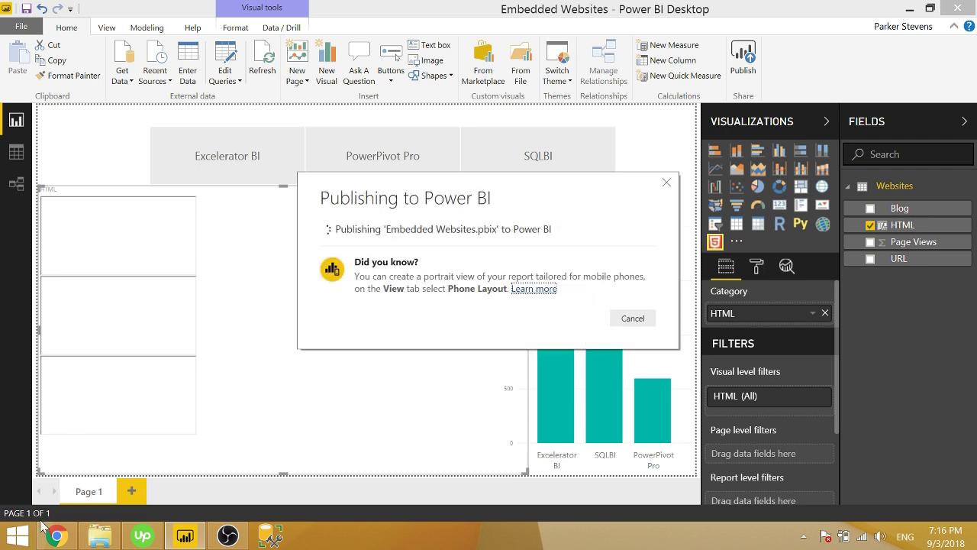
pyautogui.moveTo(56, 537)
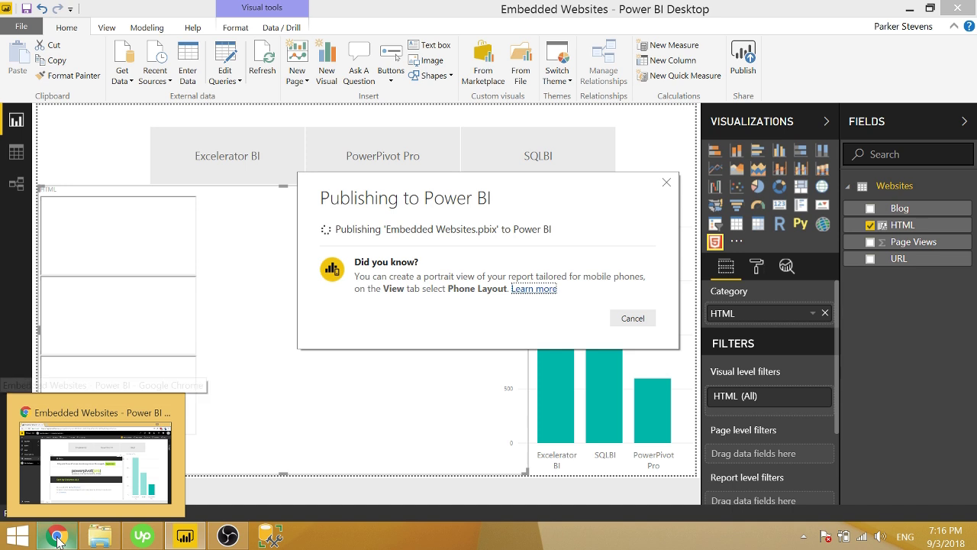
pyautogui.click(56, 538)
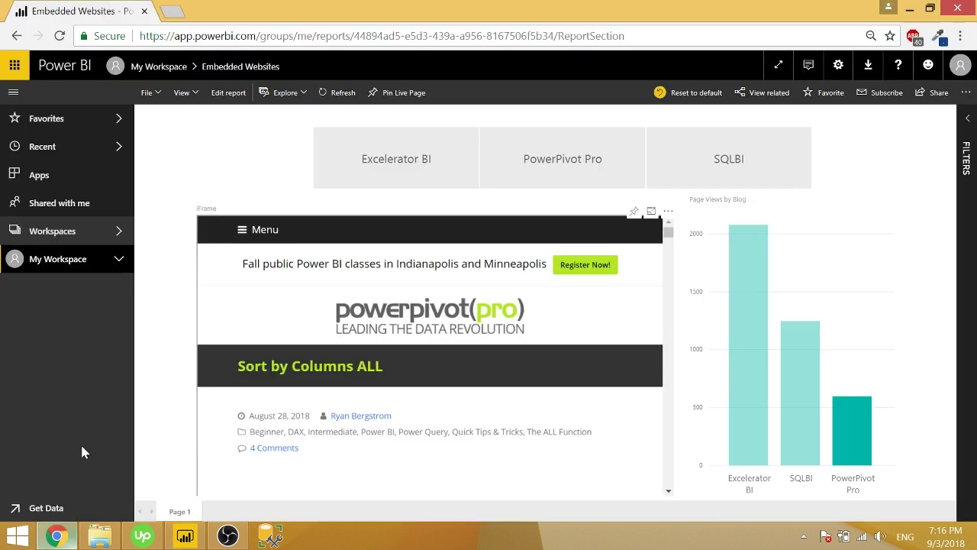
# Reload the web report and filter it to both PowerPivot Pro and SQLBI
pyautogui.click(61, 36)
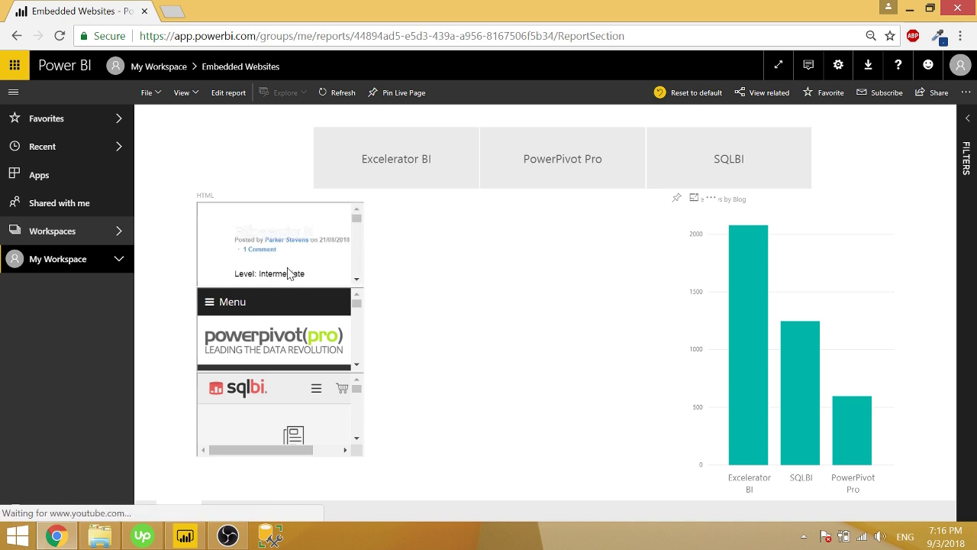
pyautogui.moveTo(359, 219); pyautogui.dragTo(359, 229)
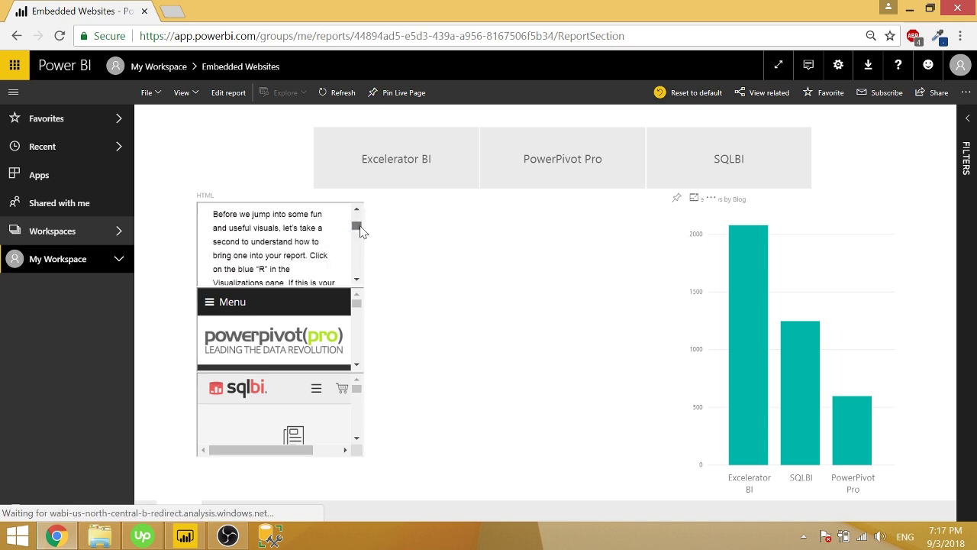
pyautogui.click(617, 172)
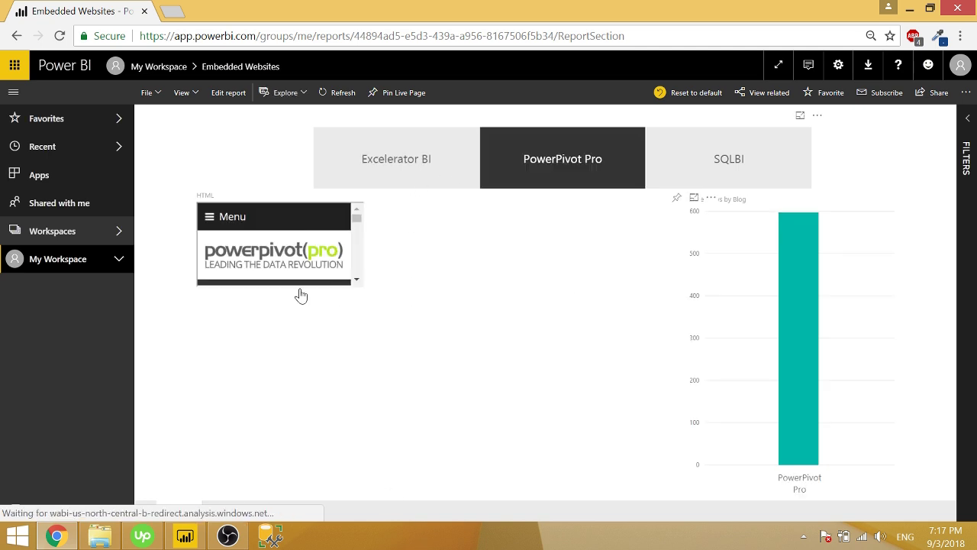
pyautogui.keyDown('ctrl'); pyautogui.click(727, 157); pyautogui.keyUp('ctrl')
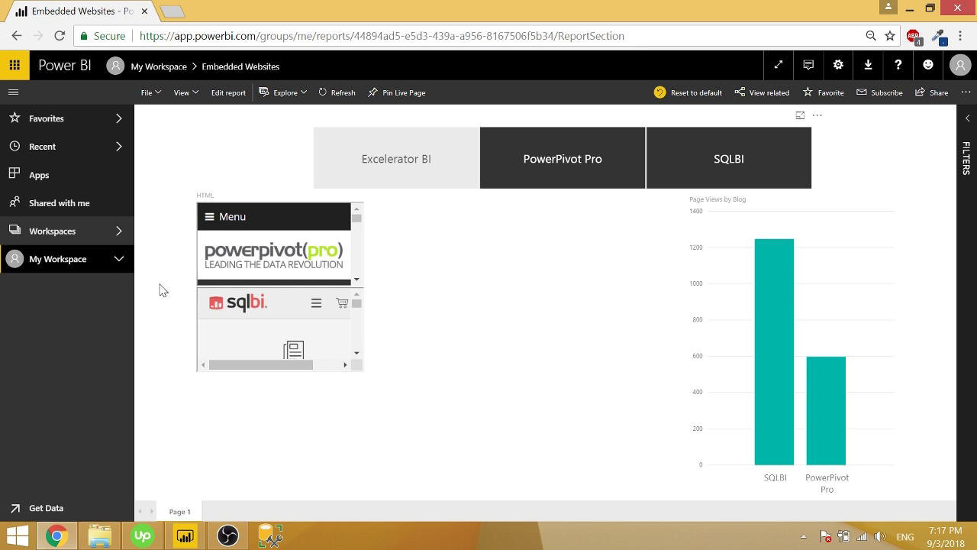
# Dismiss the publish message and add style='position: fixed; width: 100%; height: 100%' to the HTML measure's iframe
pyautogui.click(185, 535)
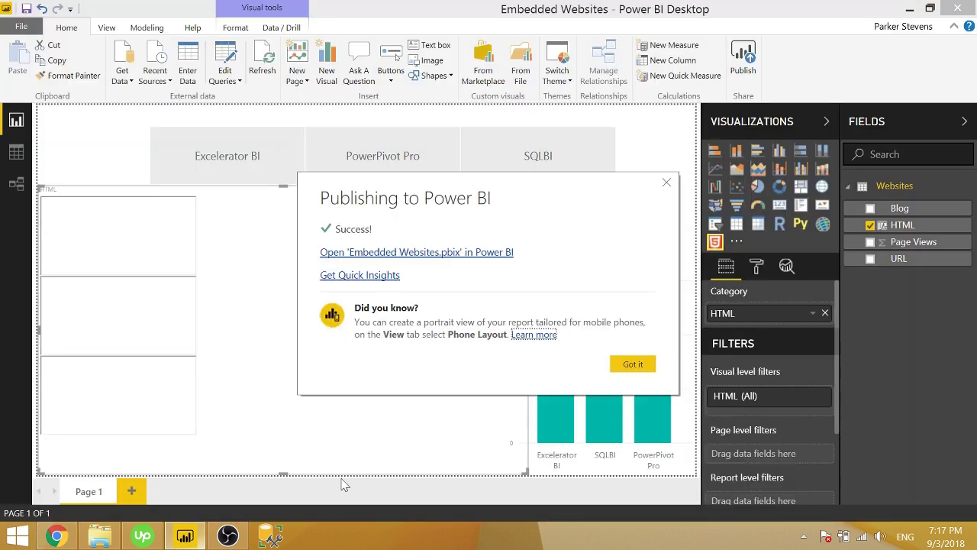
pyautogui.click(623, 367)
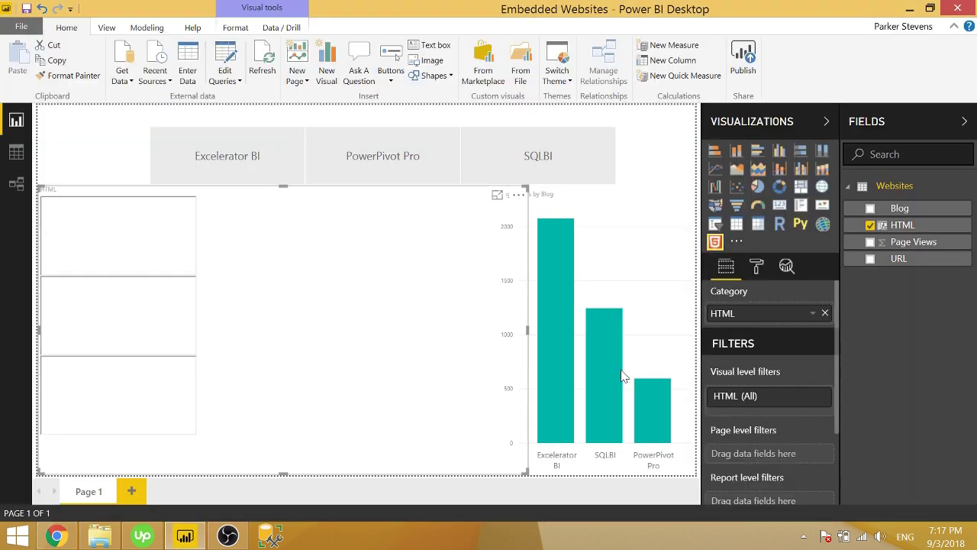
pyautogui.click(916, 228)
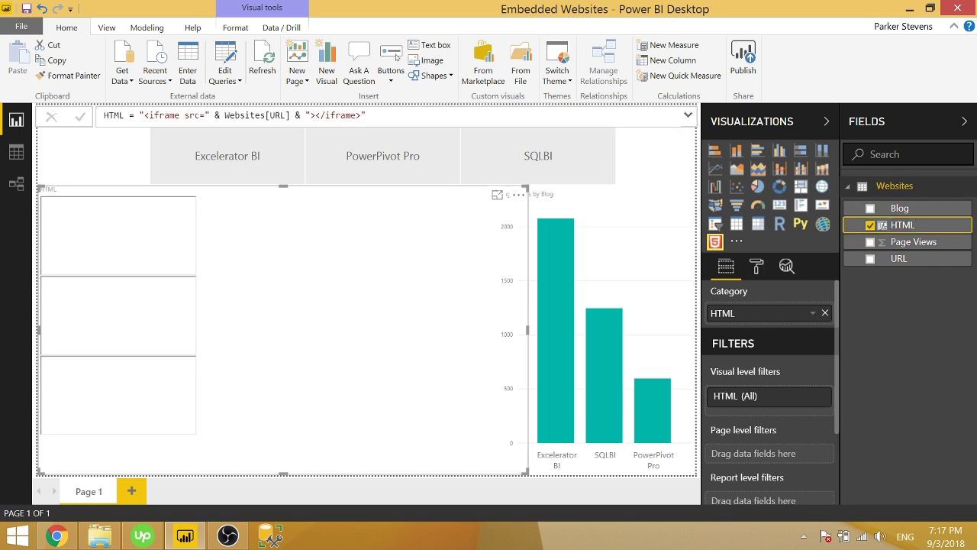
pyautogui.click(313, 115)
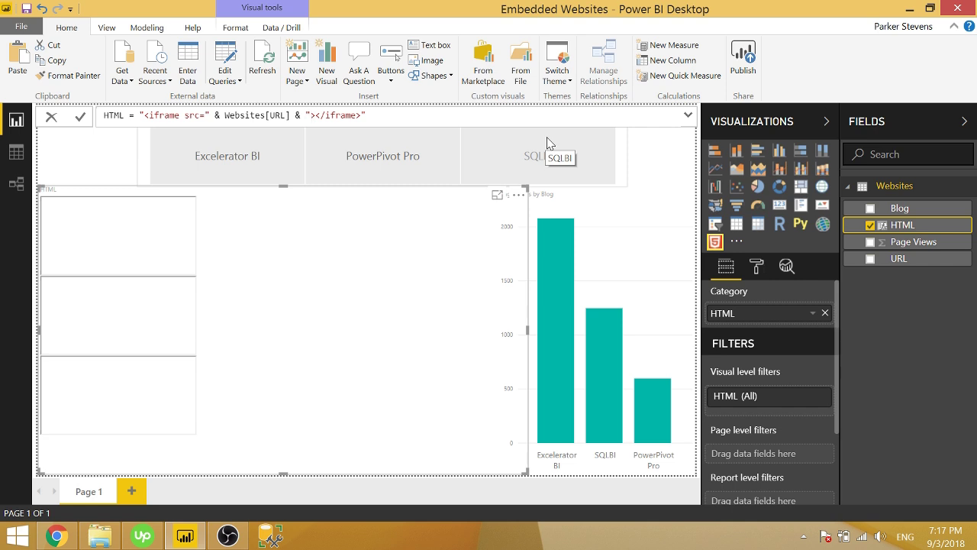
pyautogui.write("style='position")
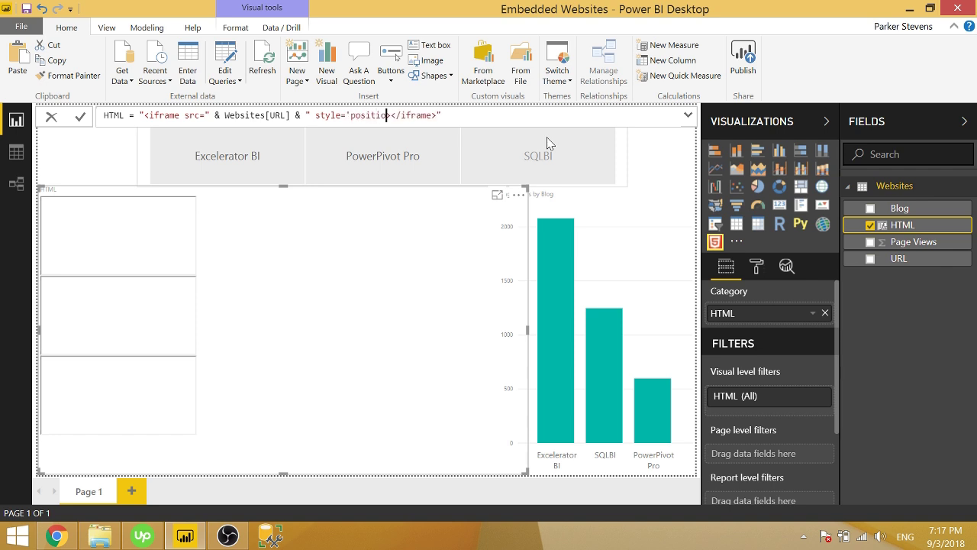
pyautogui.write(': fixed; width')
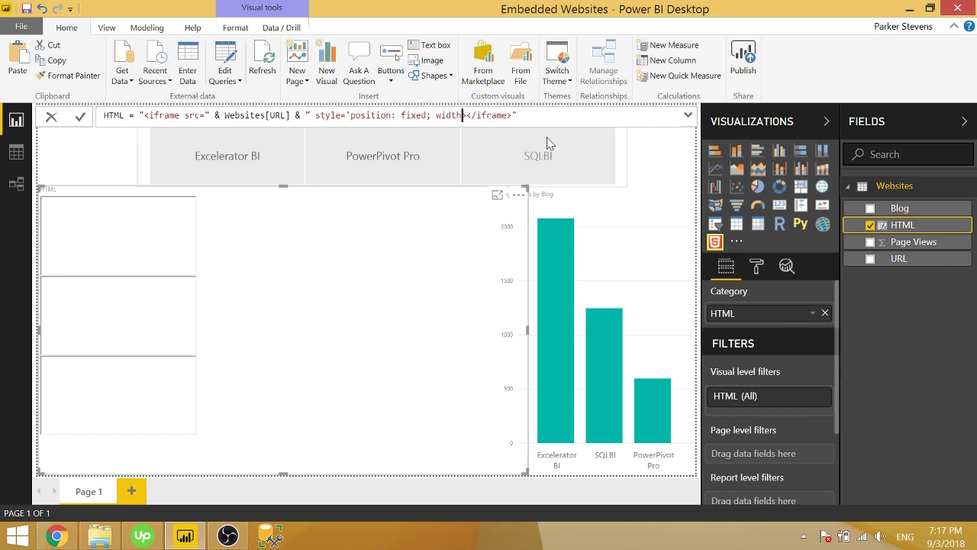
pyautogui.write(': 1')
pyautogui.write('00%')
pyautogui.write('; heig')
pyautogui.write('ht:')
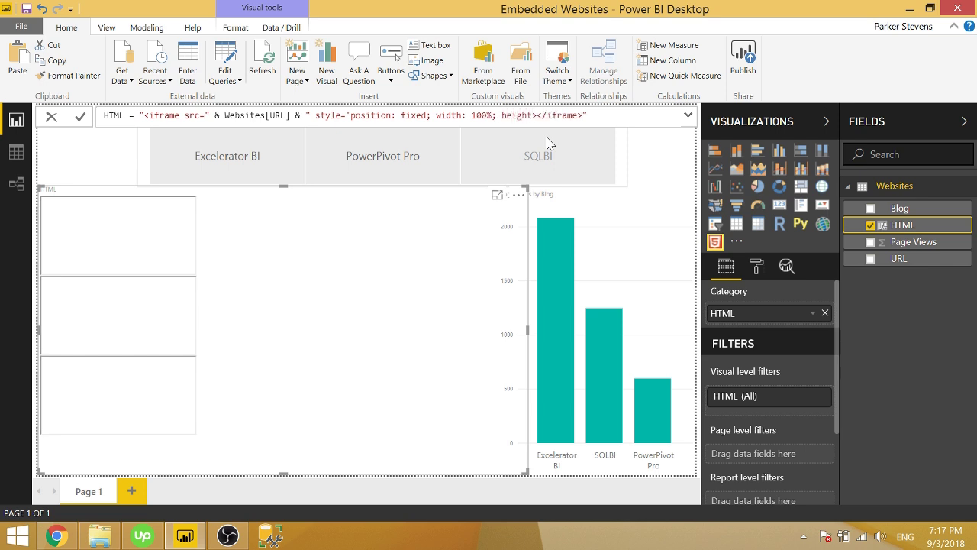
pyautogui.write(" 100%'>")
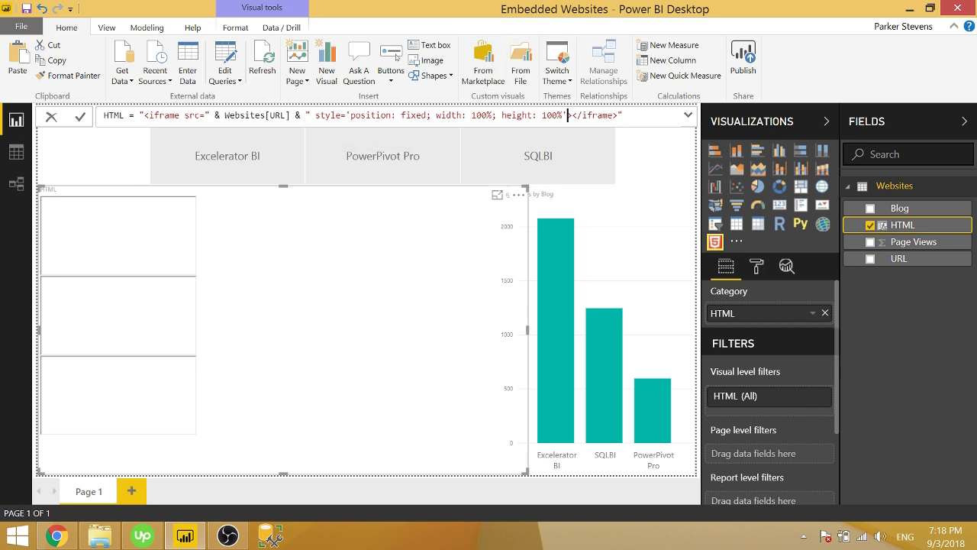
pyautogui.moveTo(315, 115); pyautogui.dragTo(346, 115)
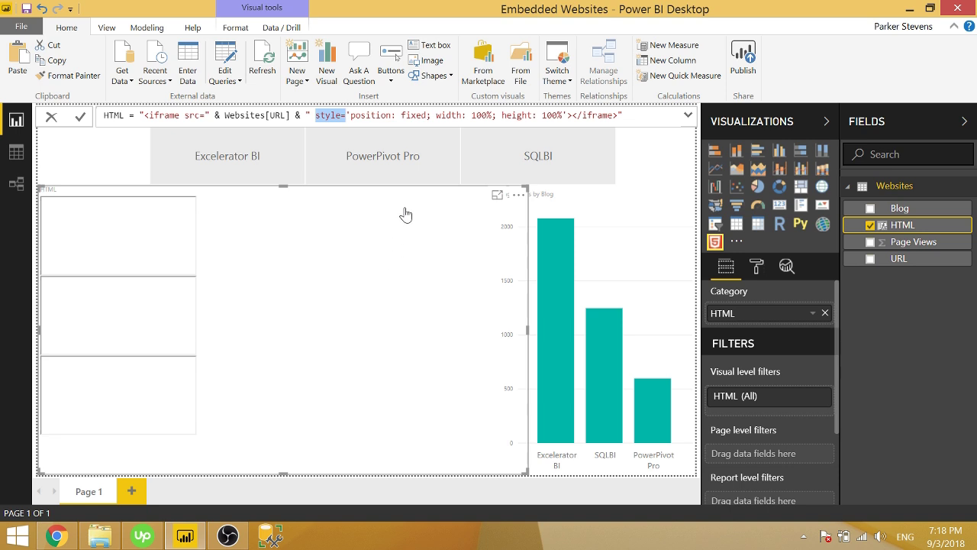
pyautogui.press('Return')
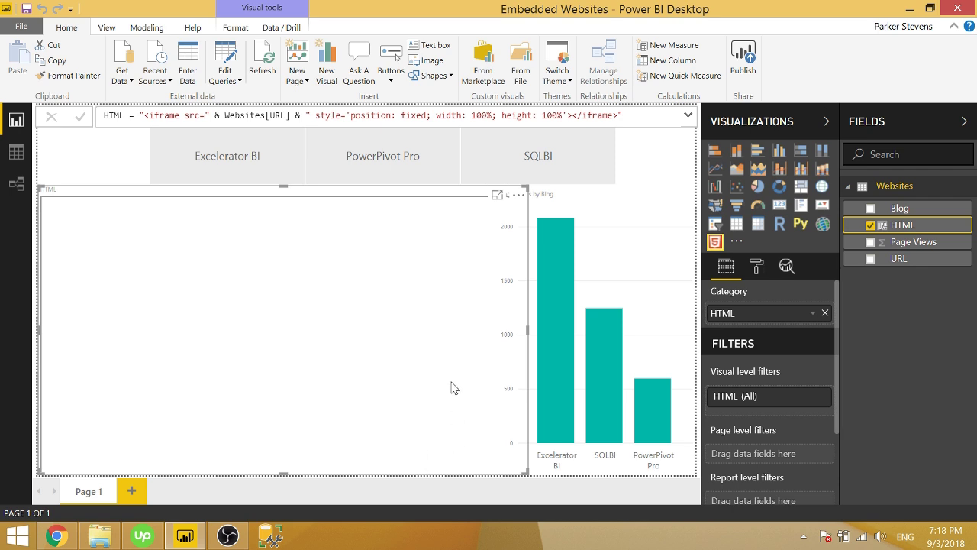
# Save Embedded Websites.pbix and republish it to the chosen workspace, replacing the existing dataset
pyautogui.click(27, 10)
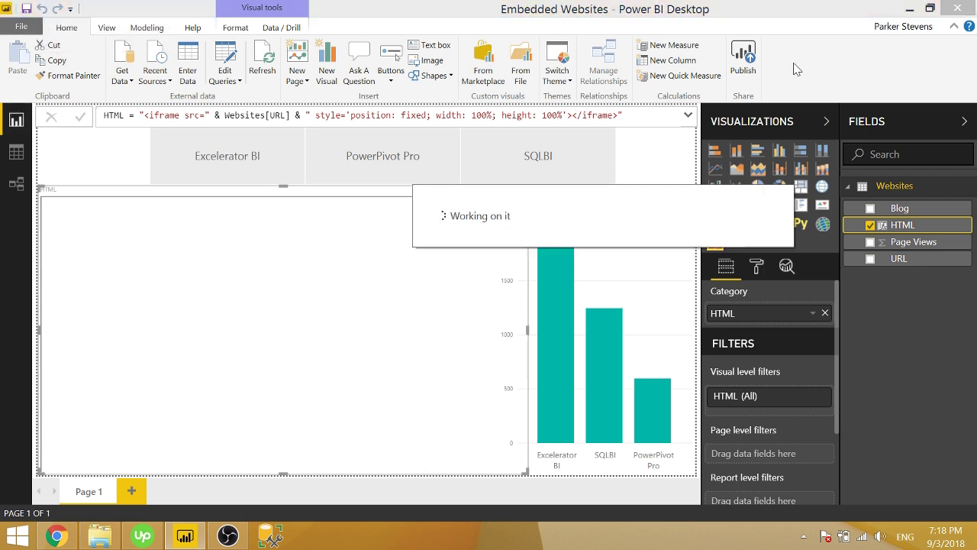
pyautogui.click(743, 57)
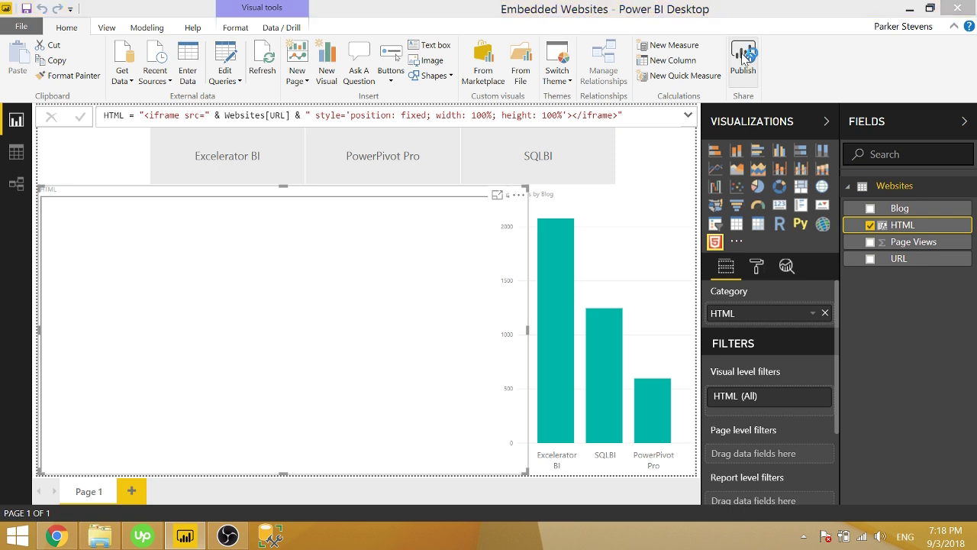
pyautogui.click(624, 359)
pyautogui.click(566, 302)
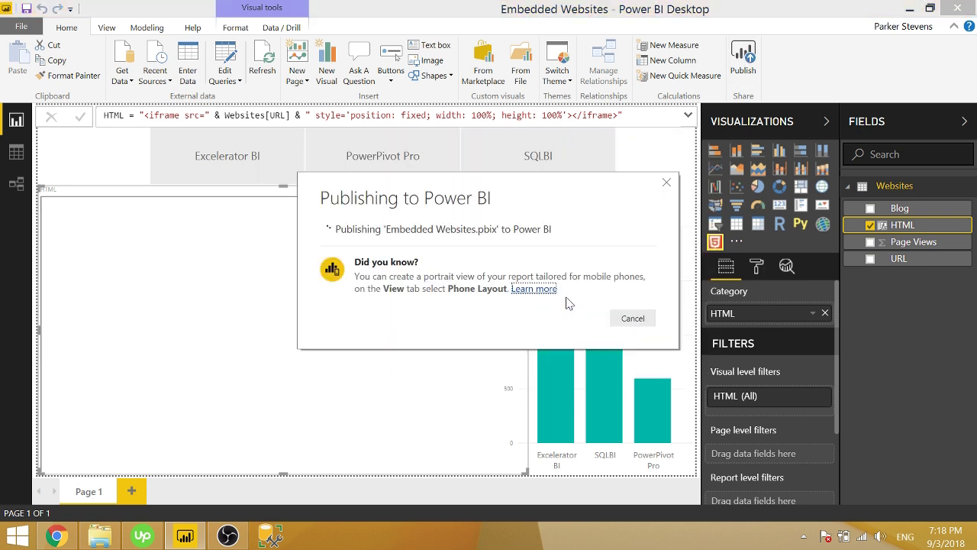
pyautogui.moveTo(52, 539)
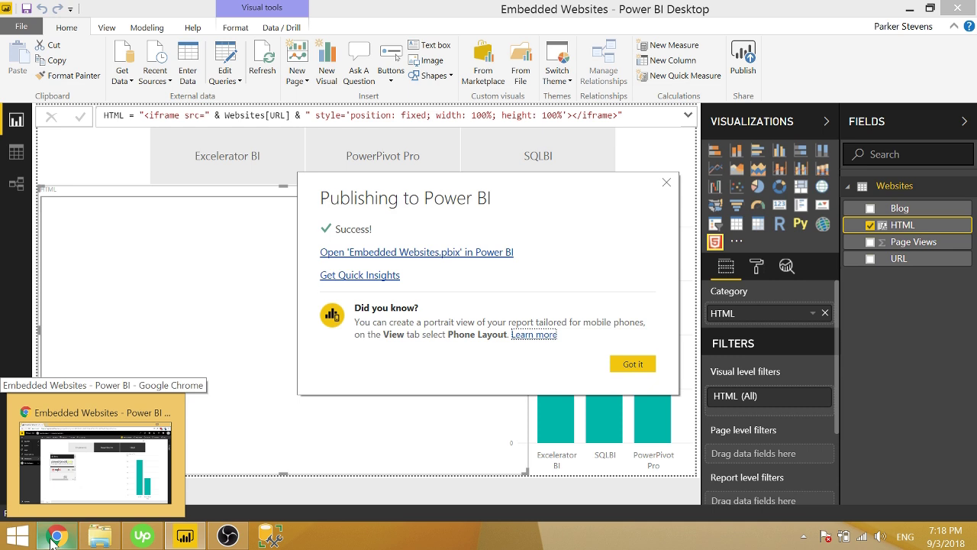
# In the browser, view the HTML visual's full-size SQLBI article in Focus mode, then return to the report
pyautogui.click(53, 537)
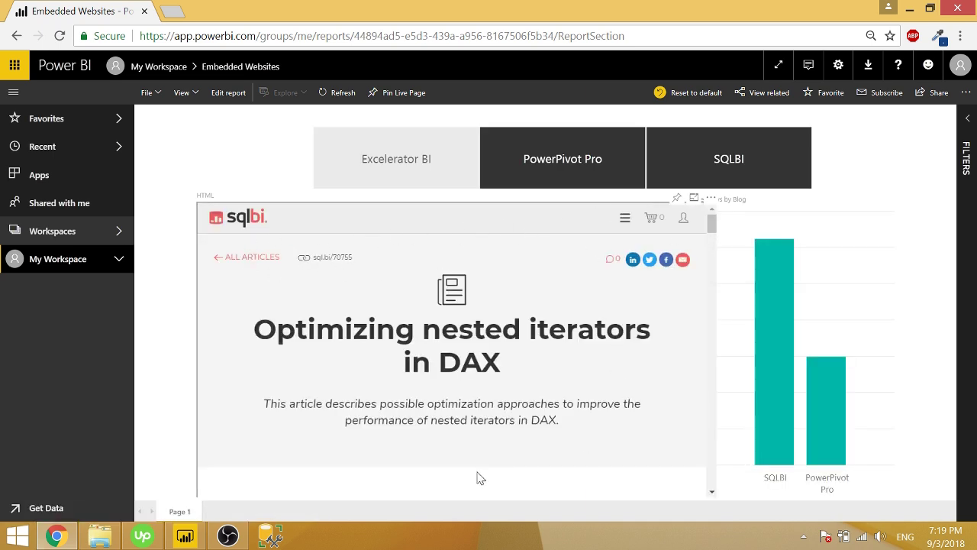
pyautogui.click(693, 198)
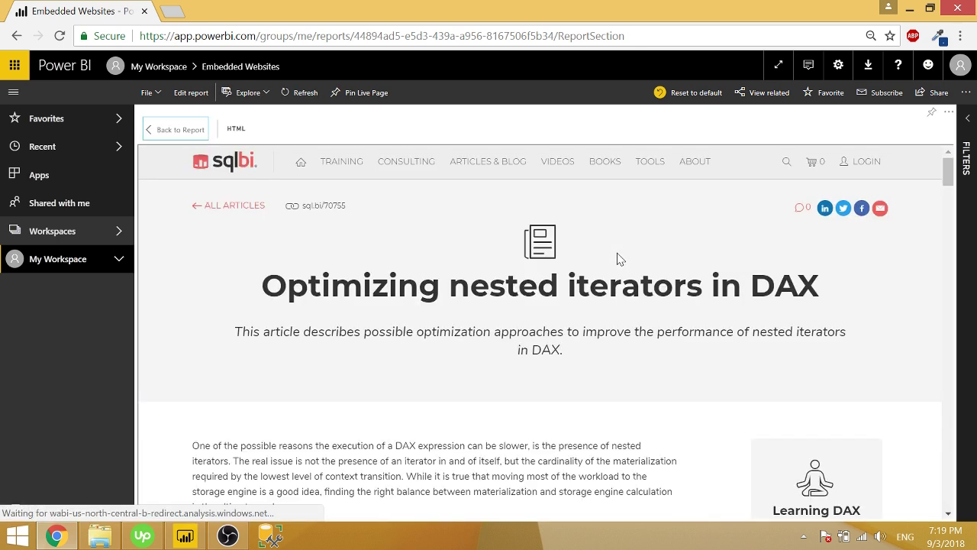
pyautogui.scroll(-10, 620, 260)
pyautogui.scroll(10, 626, 261)
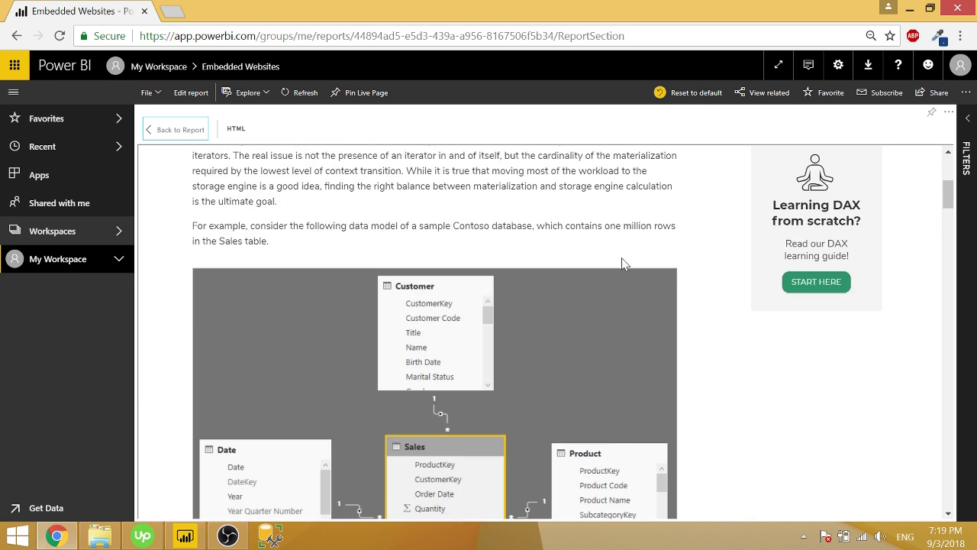
pyautogui.click(167, 131)
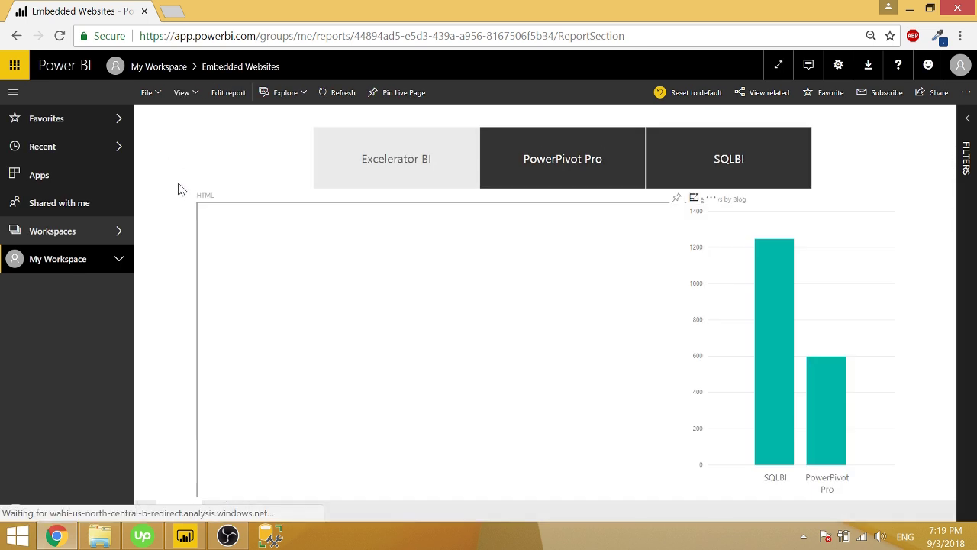